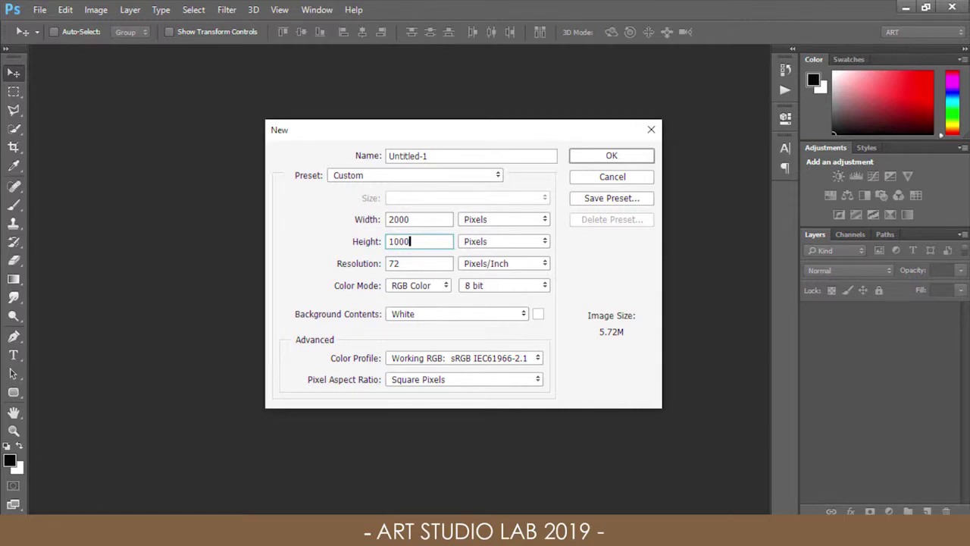
Step: Create the 2000 × 1000 pixel document with a white background and add a black (000000) Solid Color fill layer
click(645, 157)
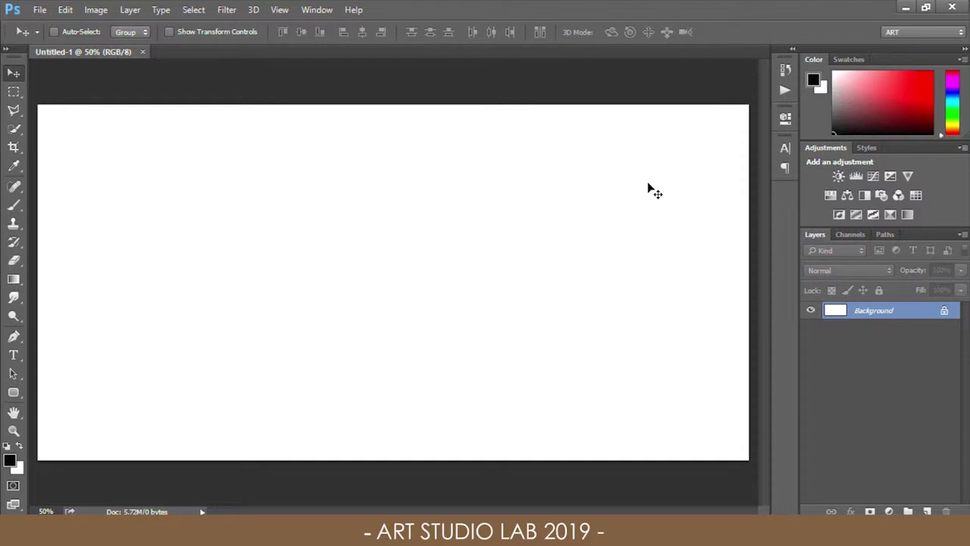
click(889, 512)
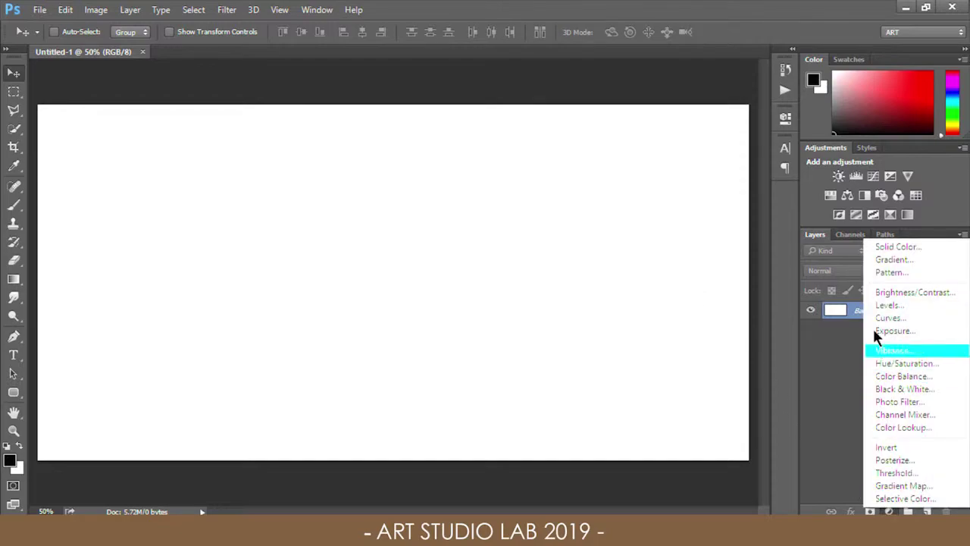
click(884, 245)
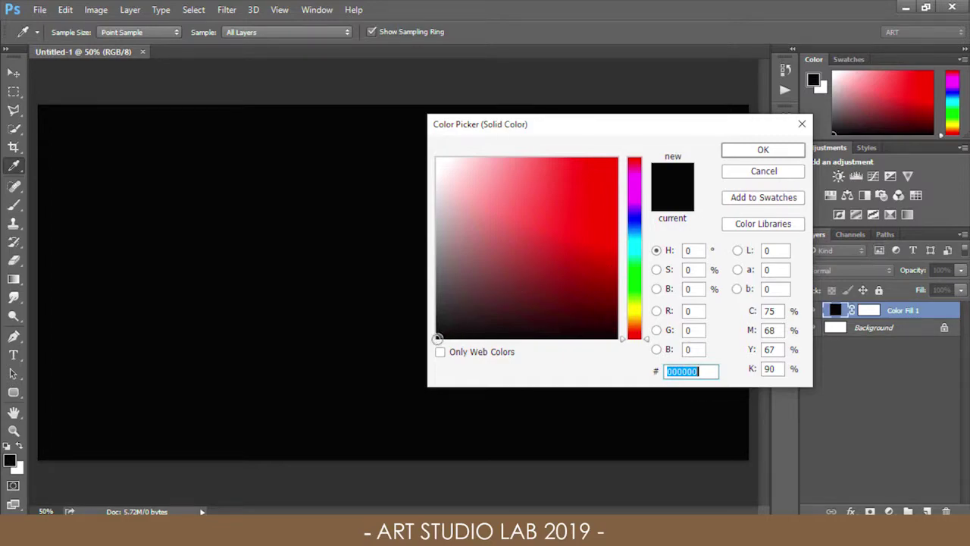
click(759, 152)
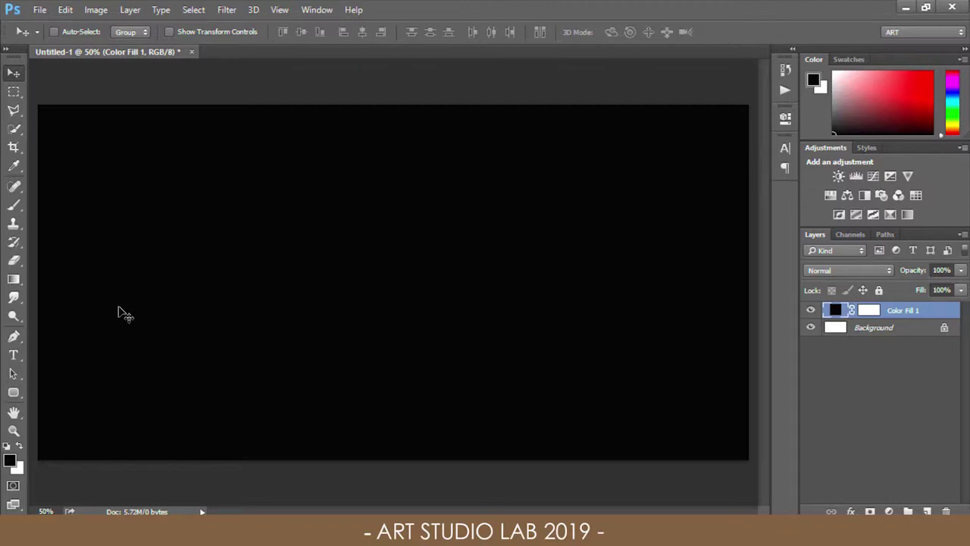
Step: Set up the Type tool with Times New Roman, Bold style, at 72 pt
click(14, 356)
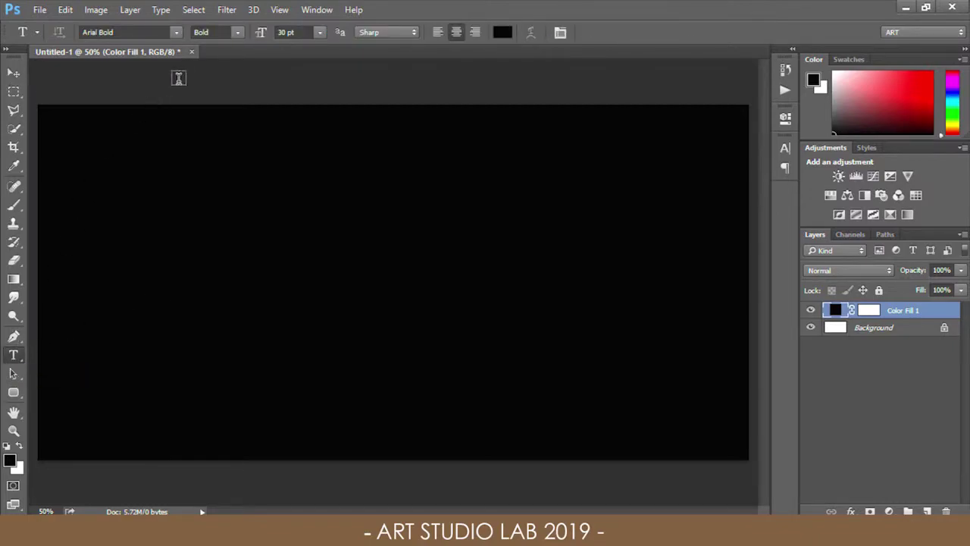
click(178, 33)
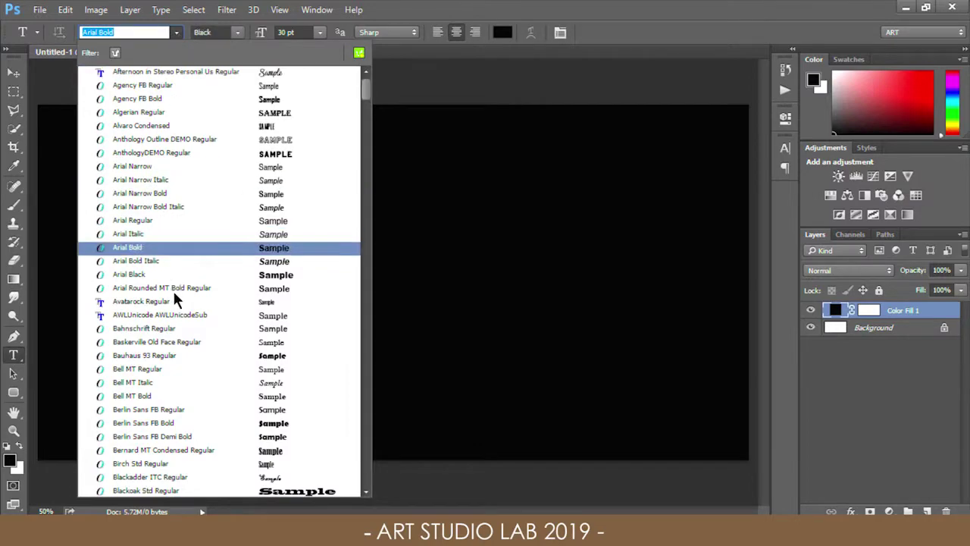
text(time)
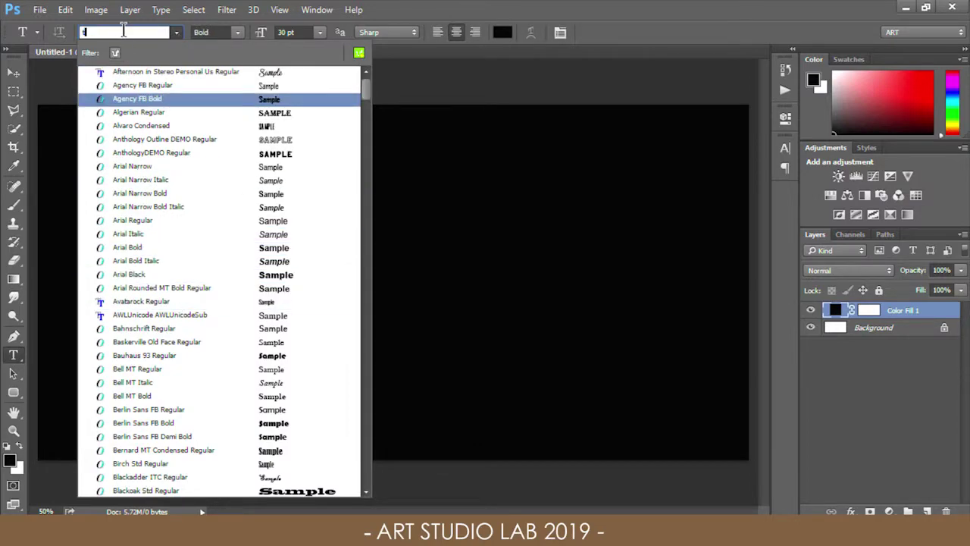
click(194, 72)
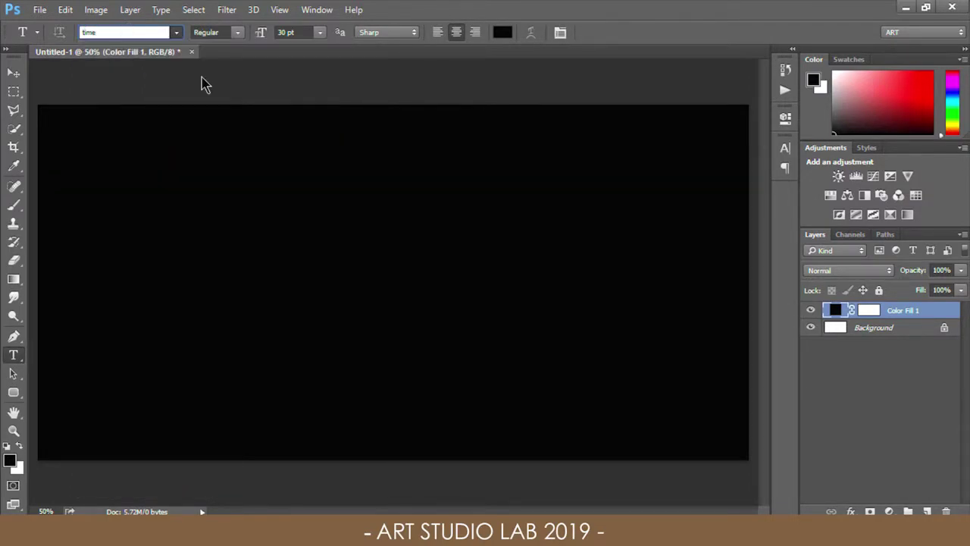
click(237, 33)
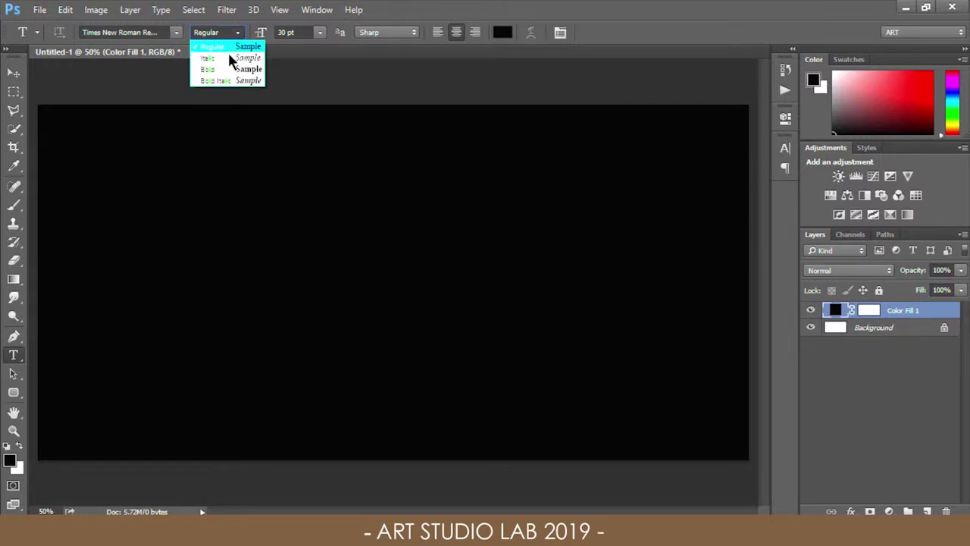
click(227, 70)
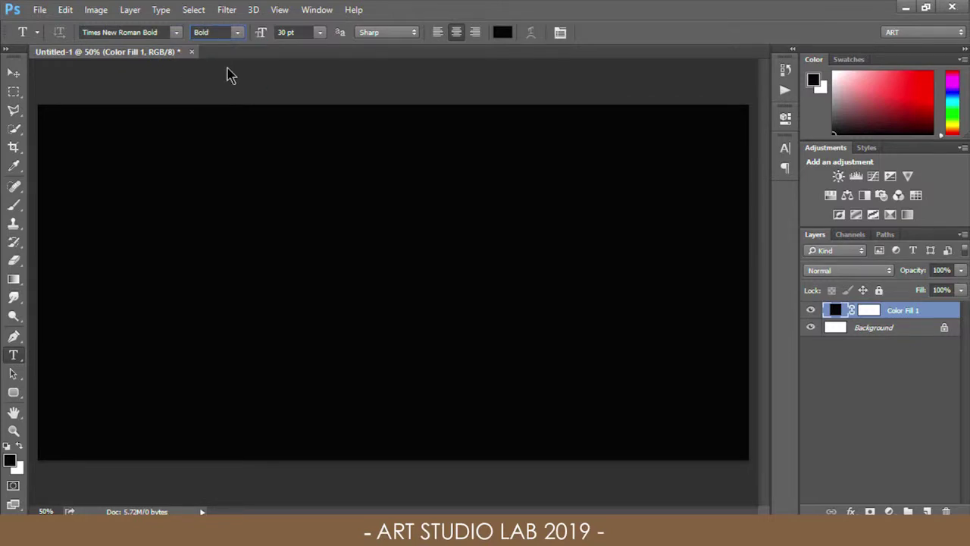
click(321, 33)
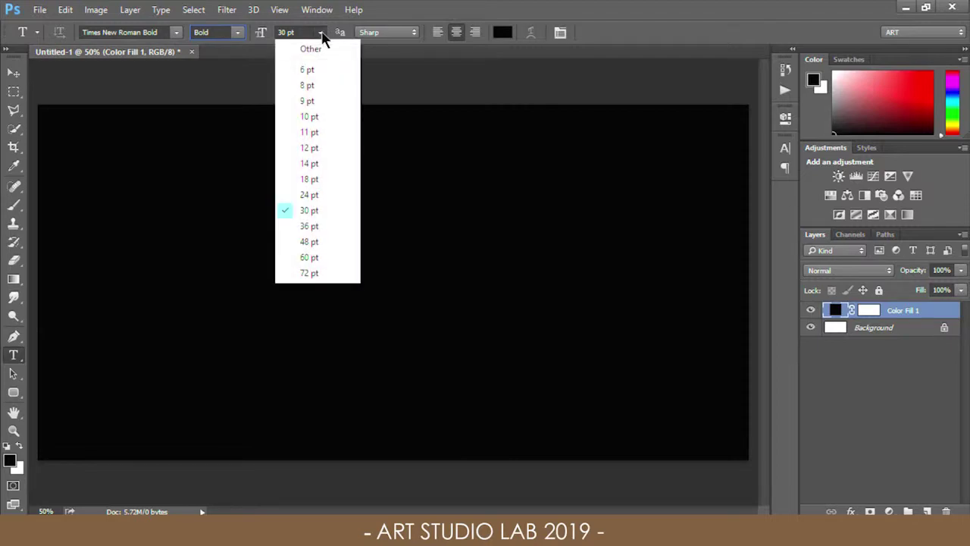
click(307, 274)
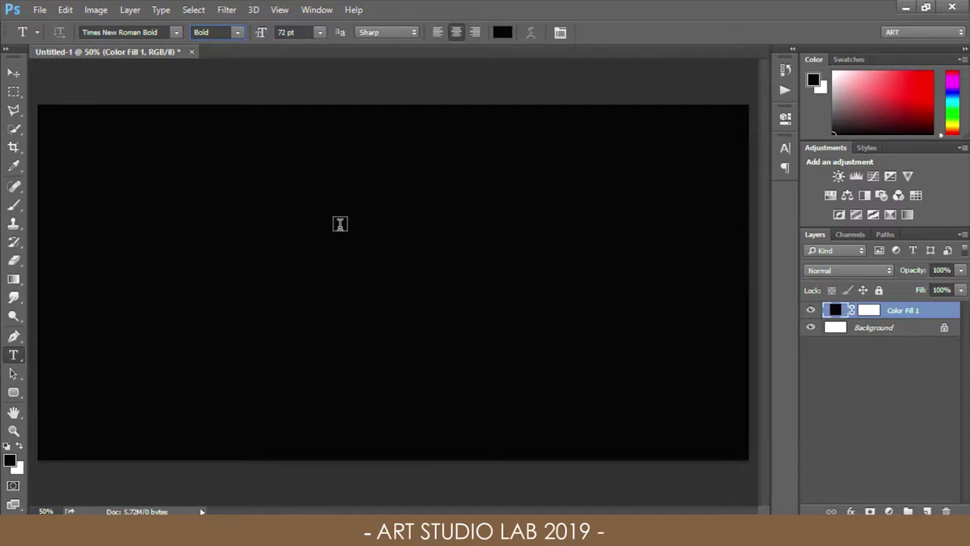
Step: Set the text color to white (ffffff) and add the text GOLD on the black canvas
click(501, 32)
drag(449, 183, 434, 155)
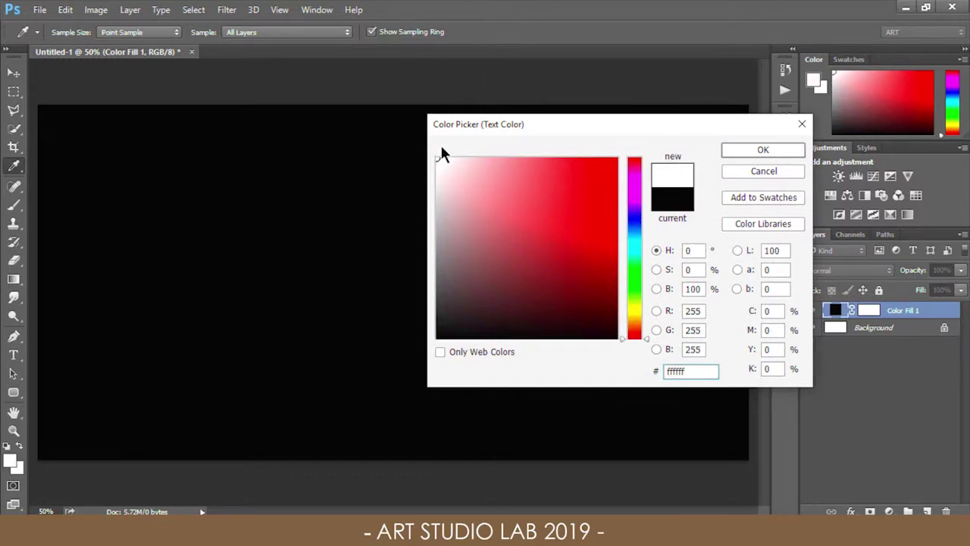
click(754, 151)
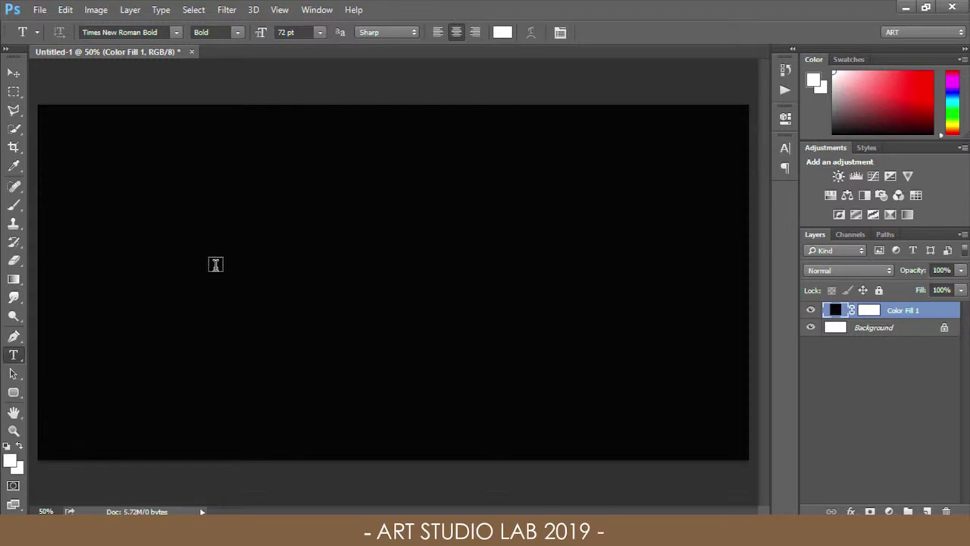
click(216, 261)
text(GOLD)
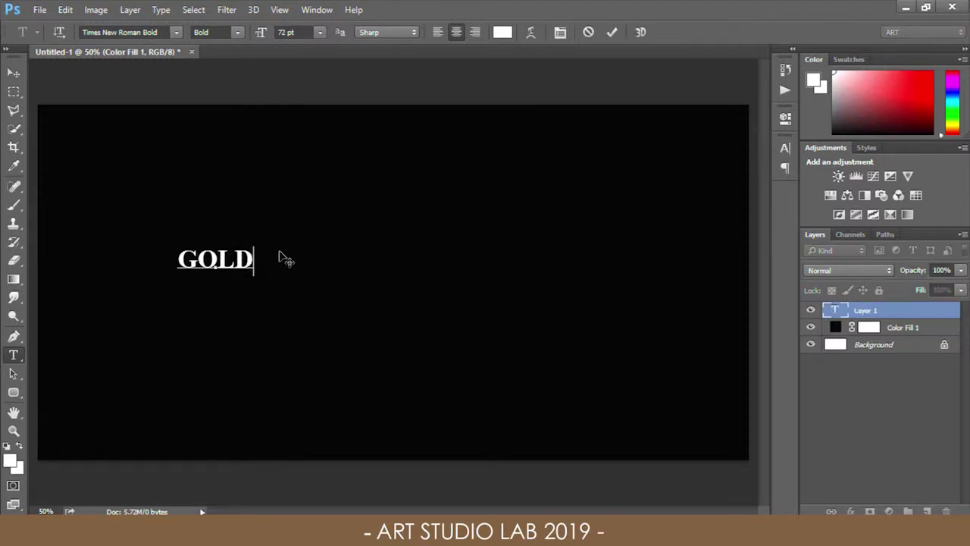
click(612, 35)
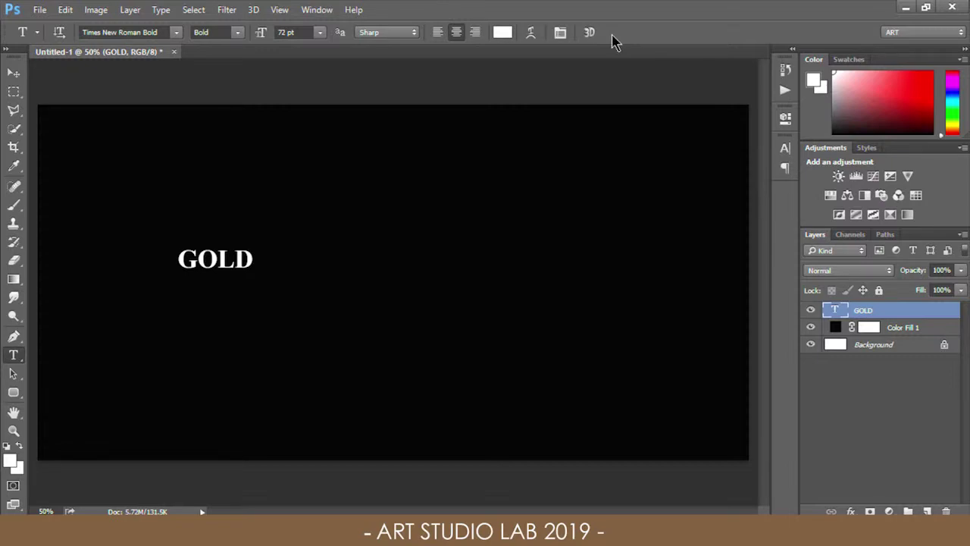
Step: Scale the GOLD text proportionally to about 857% and position it in the middle of the canvas
key(ctrl+t)
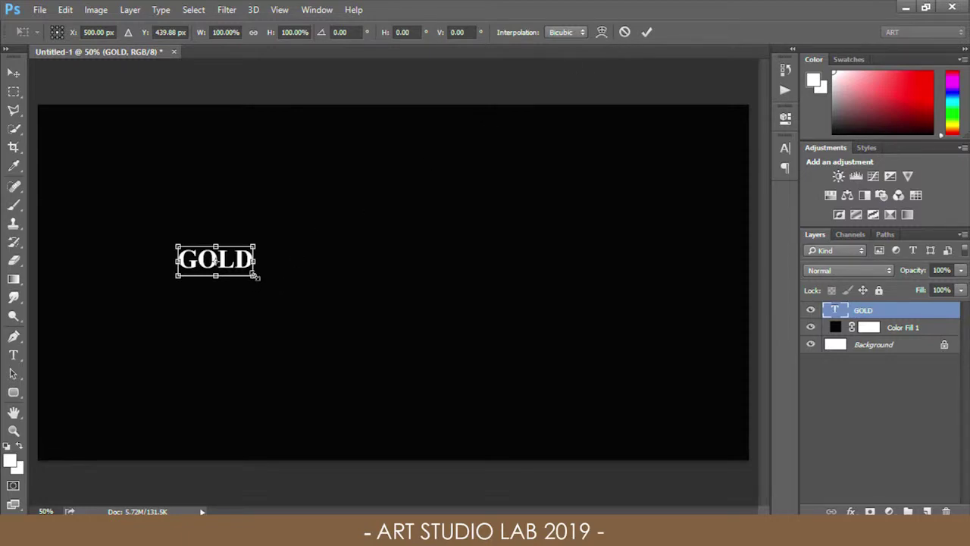
drag(256, 277, 507, 386)
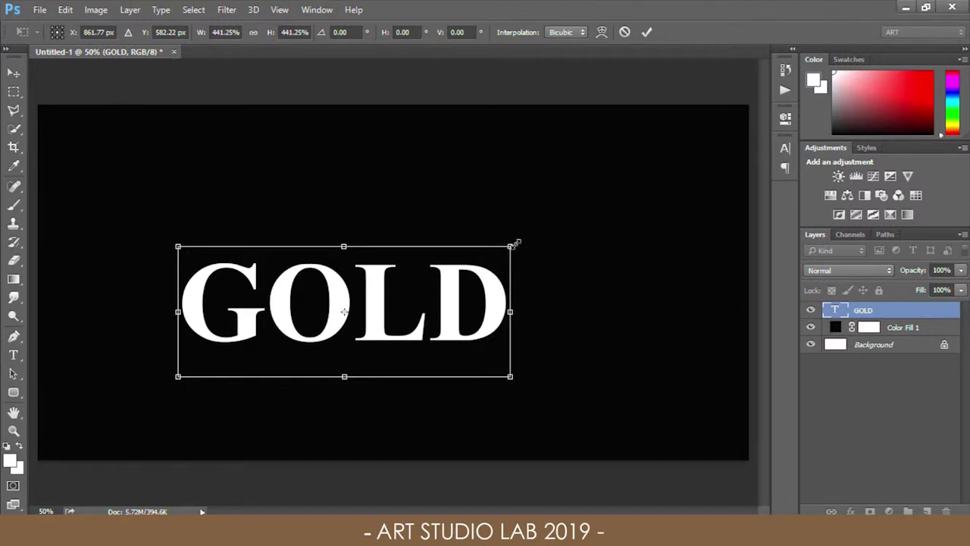
drag(512, 246, 720, 162)
drag(177, 163, 126, 144)
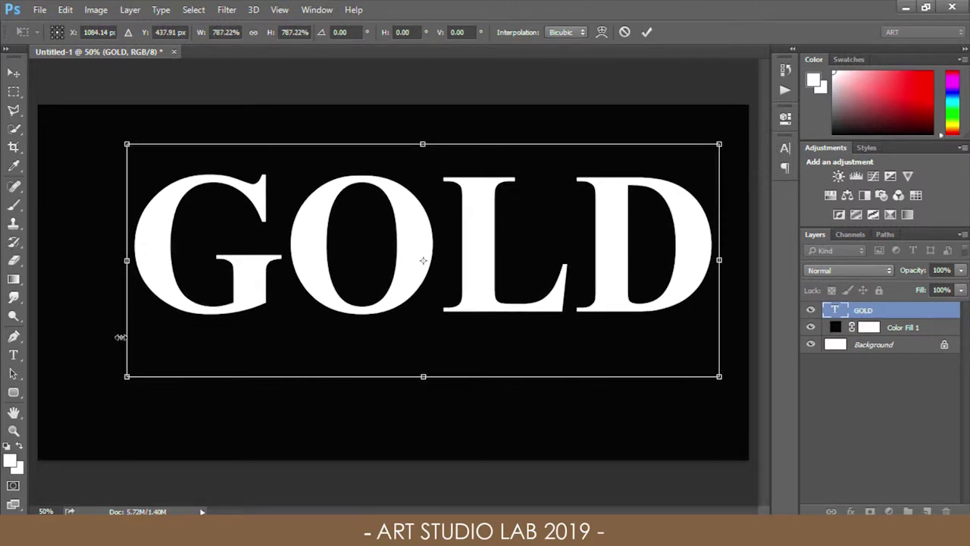
drag(125, 380, 74, 407)
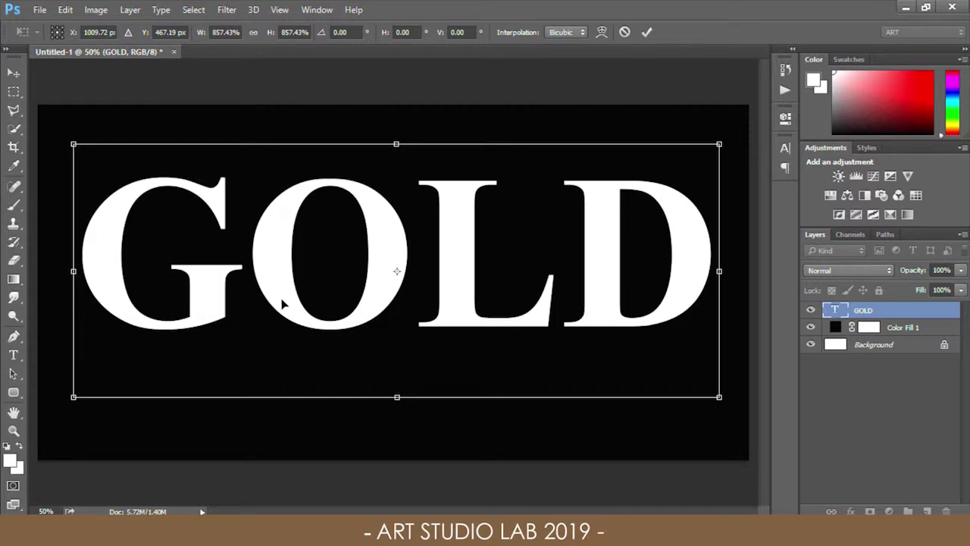
mouse_move(280, 298)
mouse_down()
mouse_move(297, 317)
mouse_move(290, 312)
mouse_up()
key(Return)
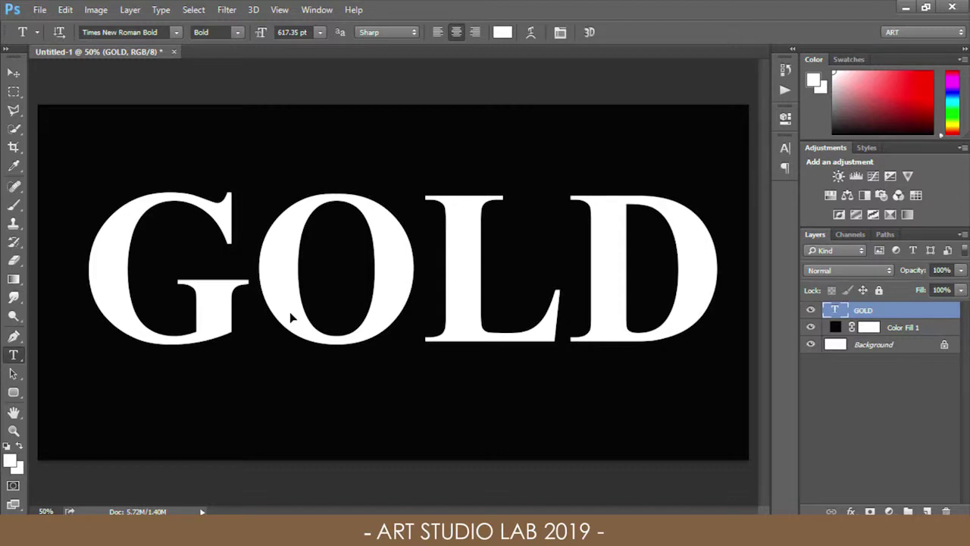
key(v)
Step: Duplicate the GOLD text layer and add a Gradient Overlay style to the copy
key(ctrl+j)
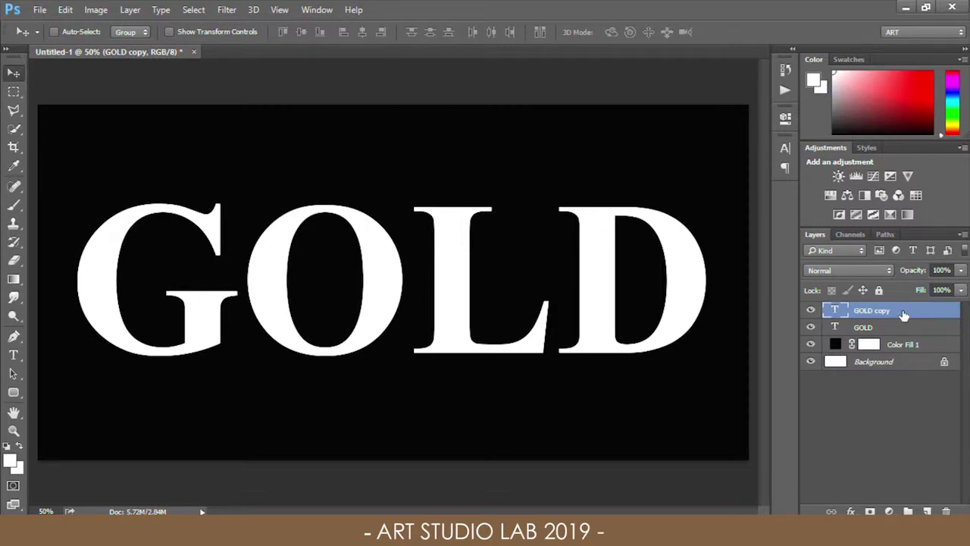
double_click(904, 315)
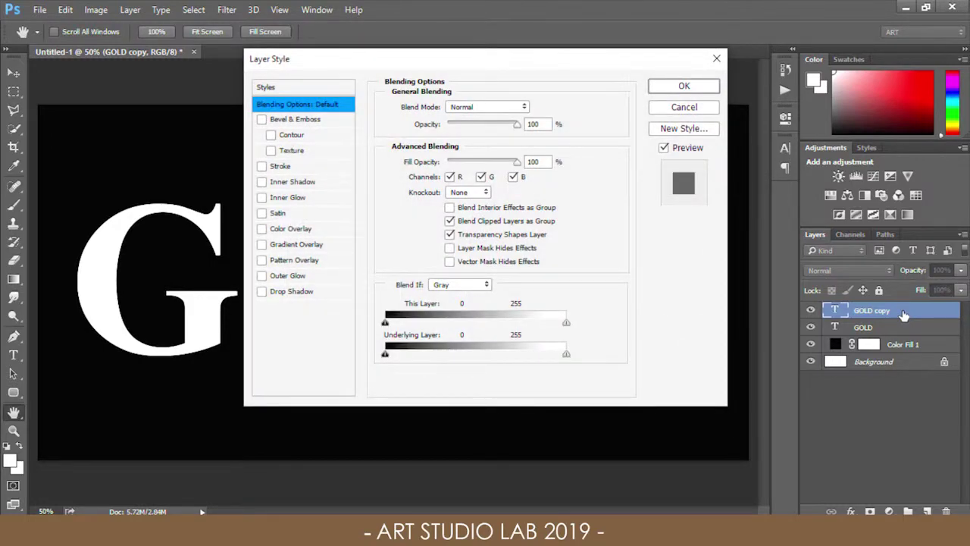
click(278, 246)
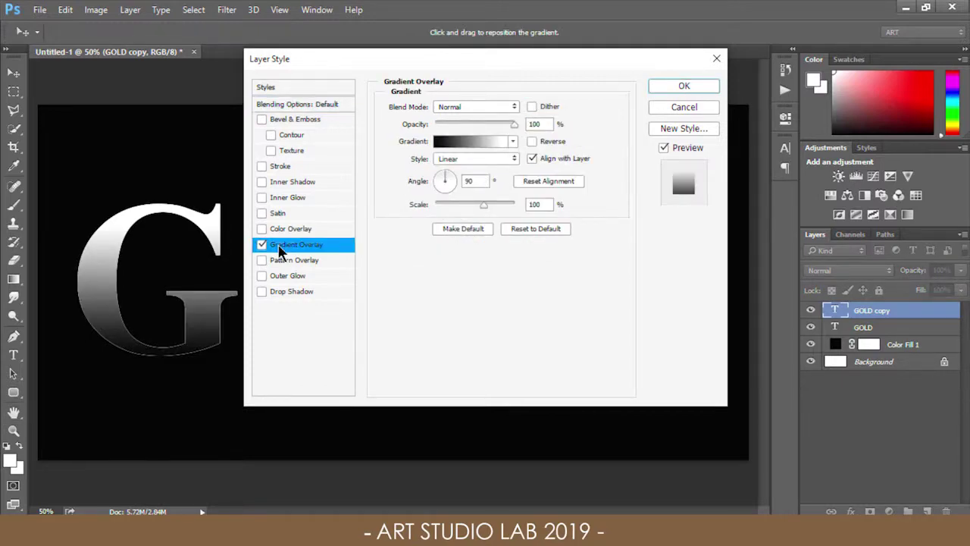
Step: Set the overlay gradient's starting color stop to pale yellow, RGB 246, 238, 173
key(alt)
click(466, 143)
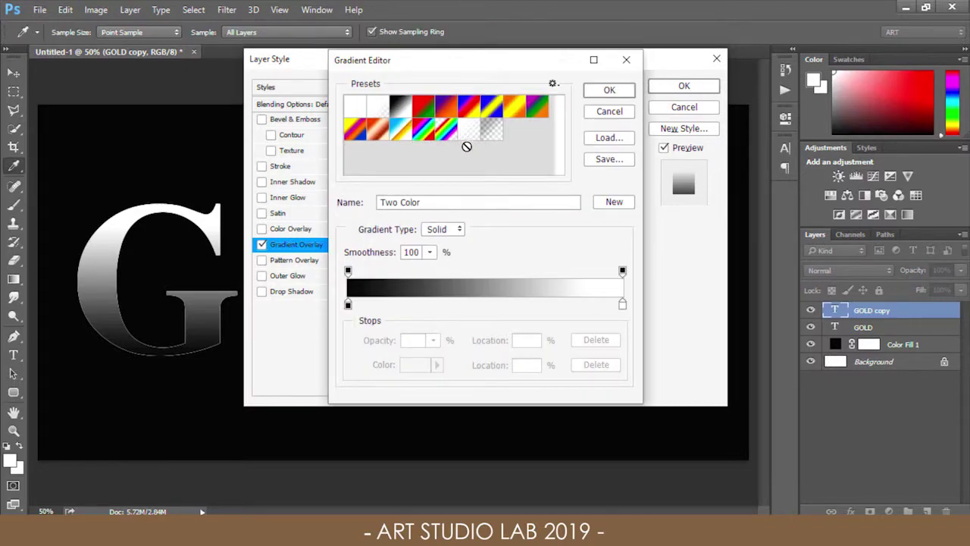
double_click(348, 304)
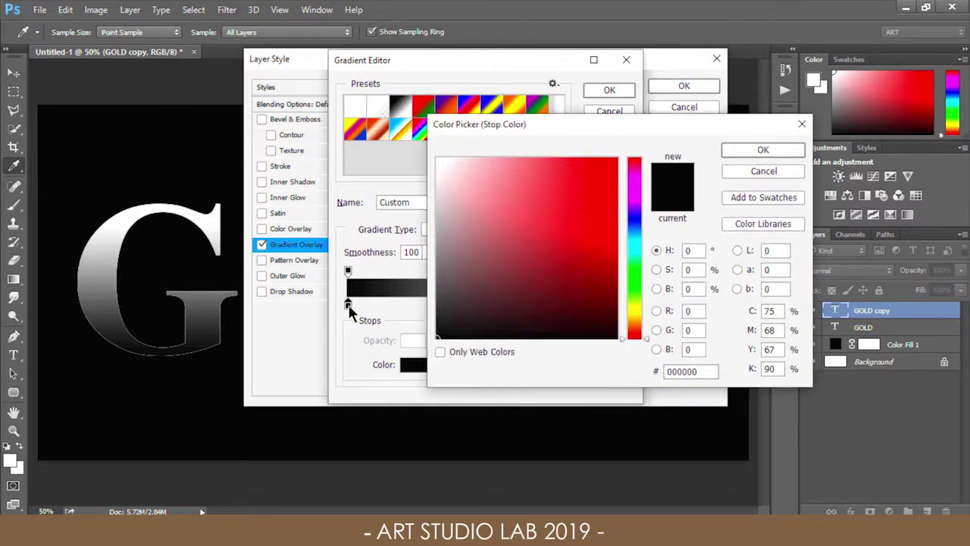
click(696, 312)
text(240)
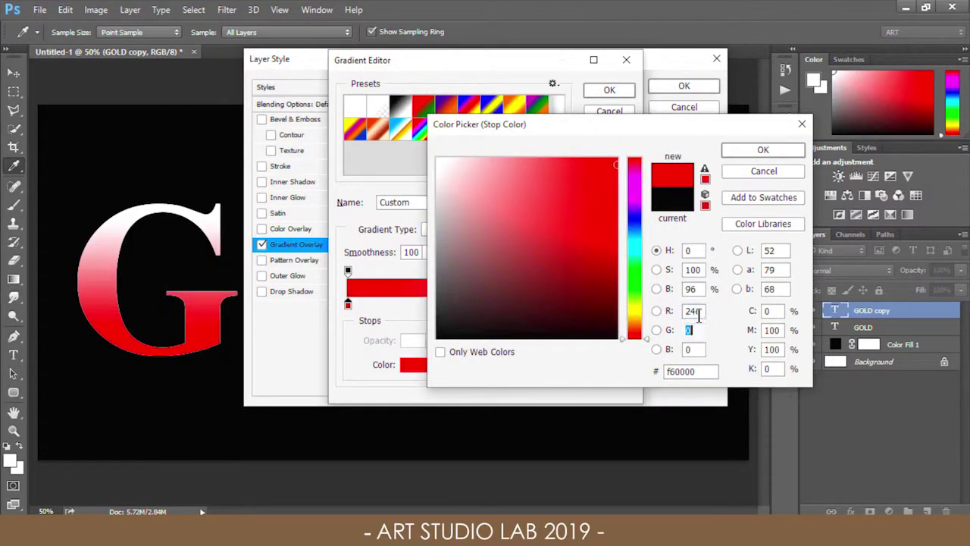
key(Tab)
text(238)
key(Tab)
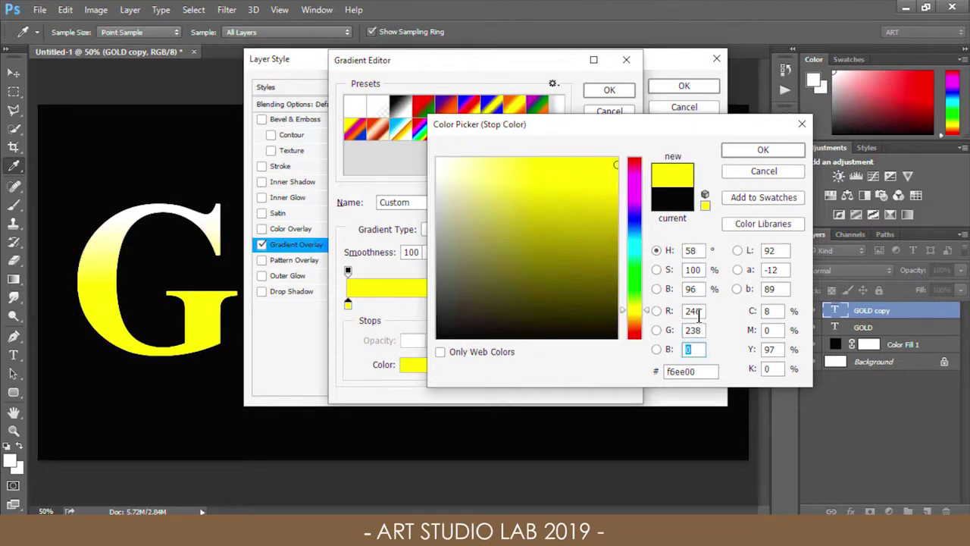
text(173)
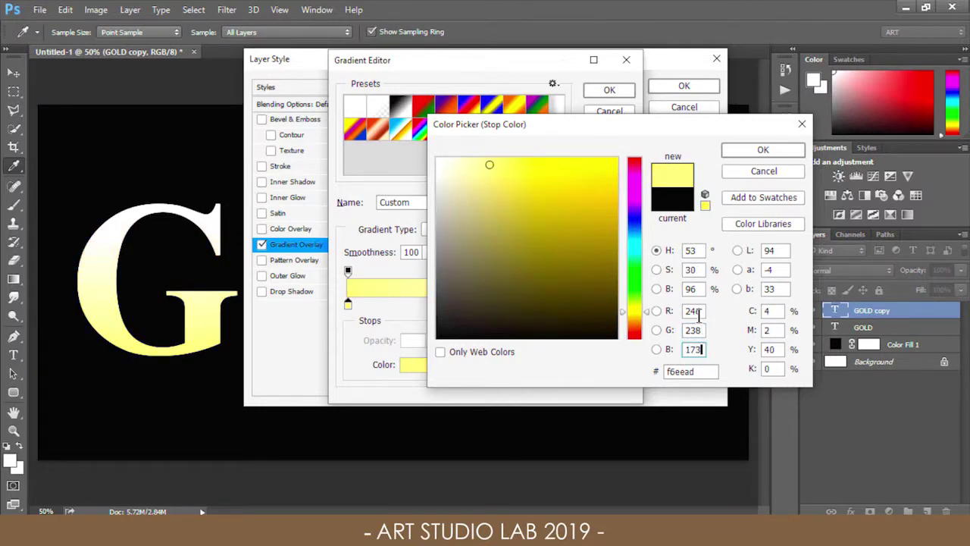
click(758, 150)
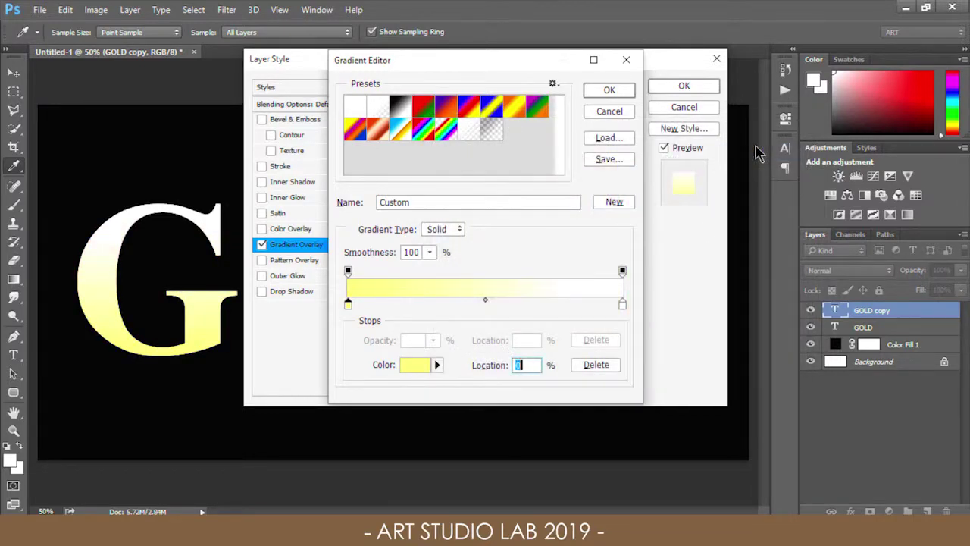
Step: Set the overlay gradient's end color stop to gold, RGB 193, 172, 81
double_click(623, 302)
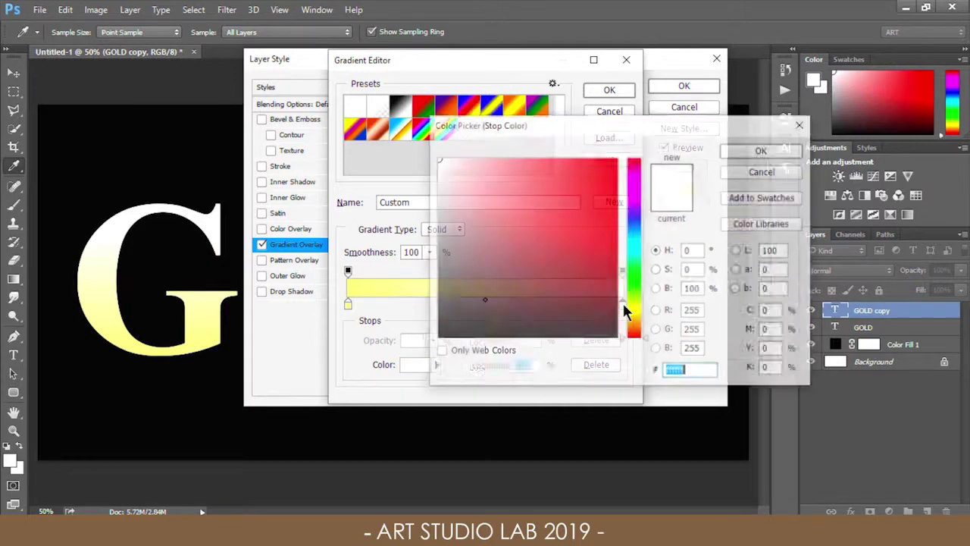
double_click(682, 310)
text(193)
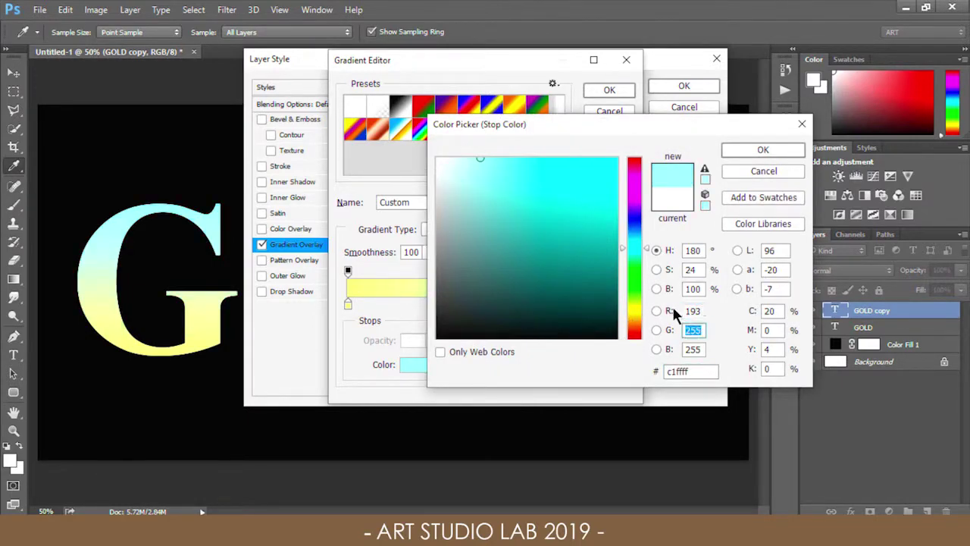
key(Tab)
text(172)
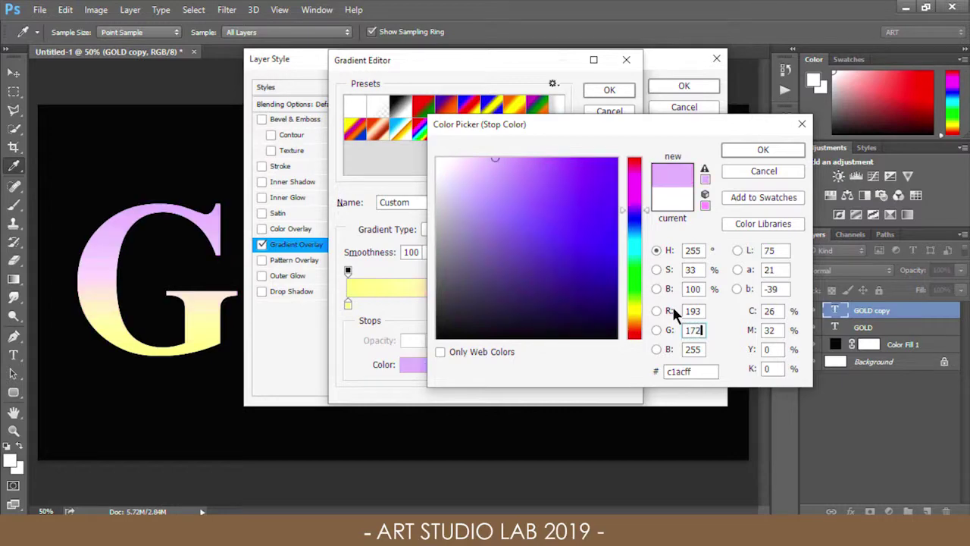
key(Tab)
text(81)
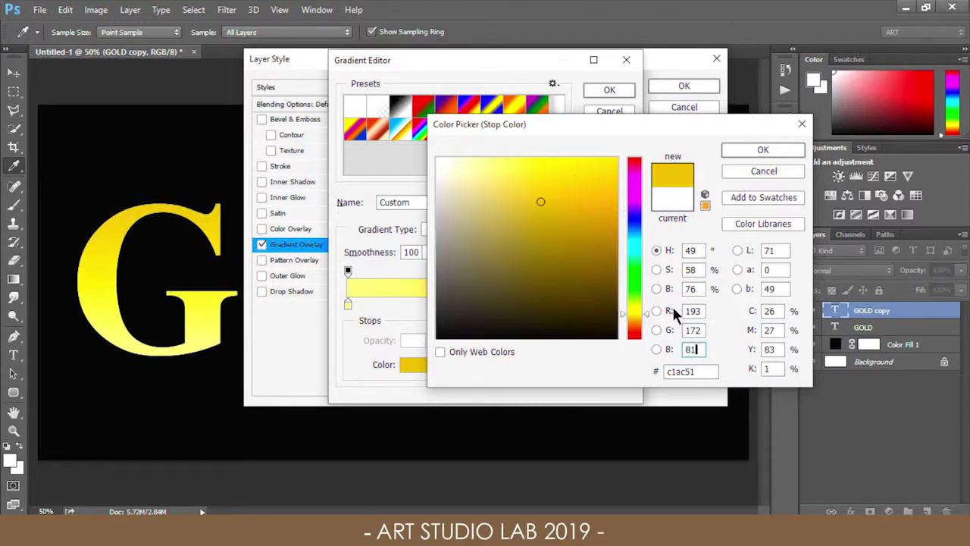
click(743, 151)
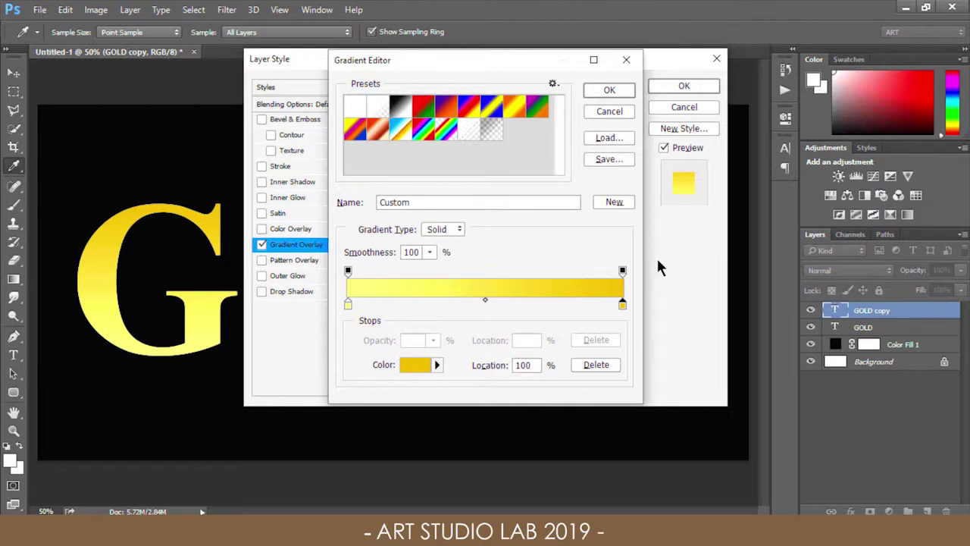
Step: Name the custom gradient GOLD, save it as a new preset and accept it for the overlay
click(490, 202)
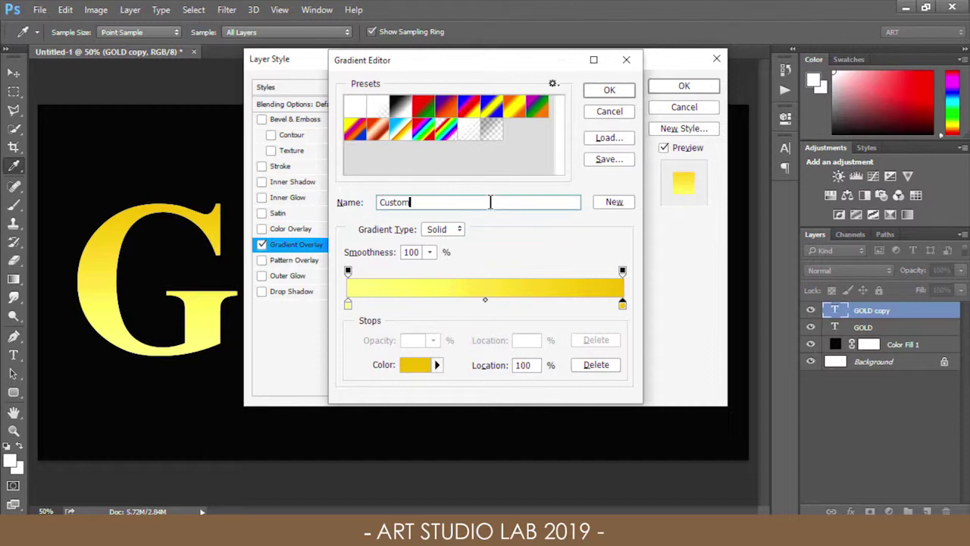
key(BackSpace)
key(BackSpace)
key(BackSpace)
key(BackSpace)
key(BackSpace)
key(BackSpace)
text(GOLD)
click(626, 202)
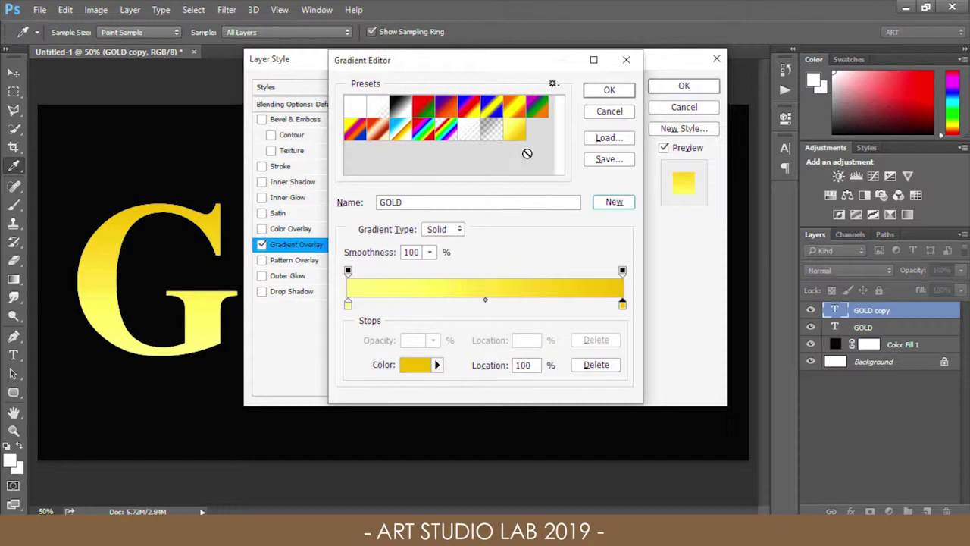
click(609, 89)
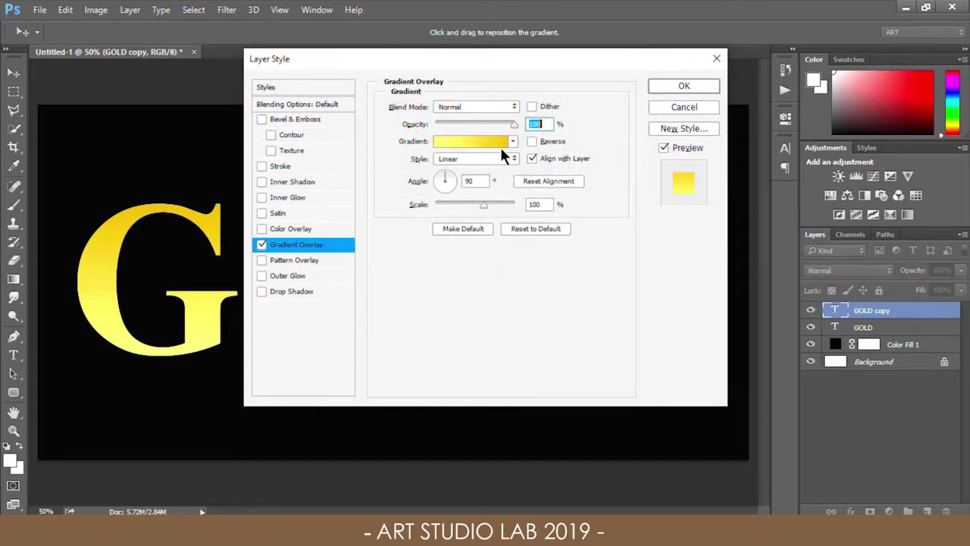
Step: Set the Gradient Overlay style to Reflected and move the Layer Style dialog aside to uncover the lettering
click(478, 155)
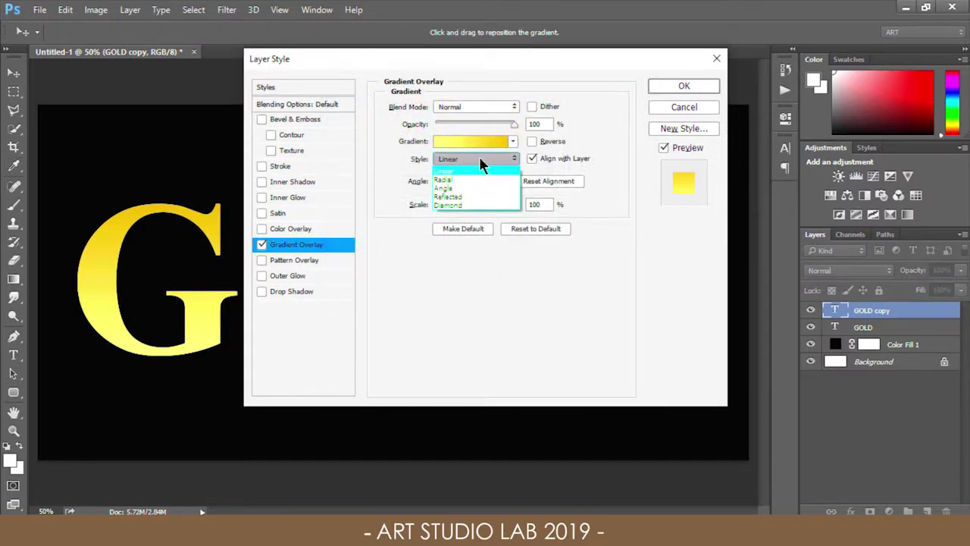
click(453, 196)
drag(447, 61, 736, 141)
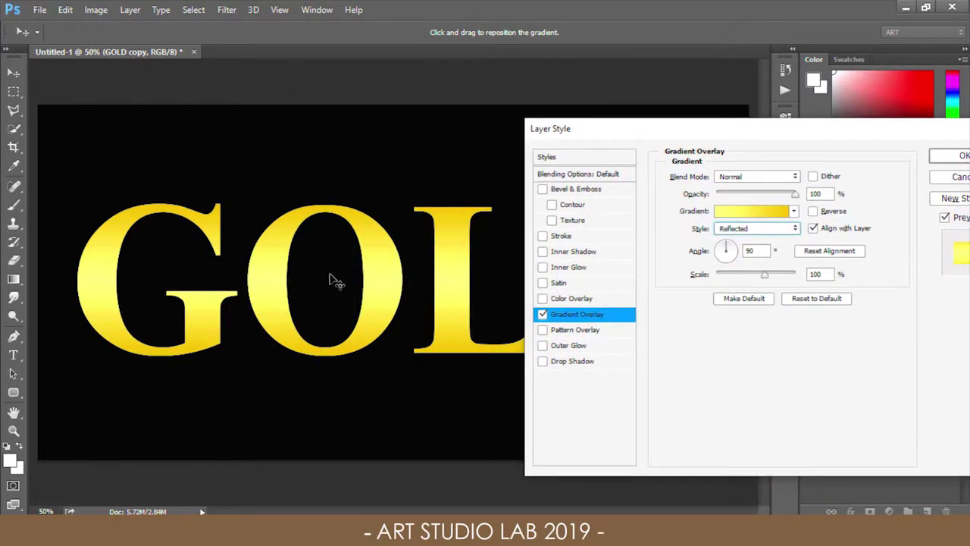
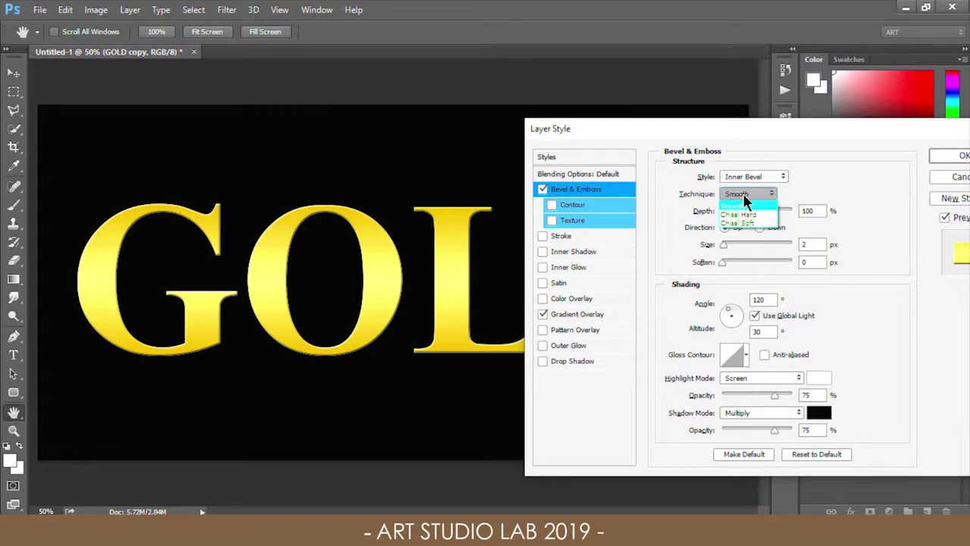
Step: Set the Bevel & Emboss technique to Chisel Hard and append the Contours set to the gloss contour presets
click(741, 212)
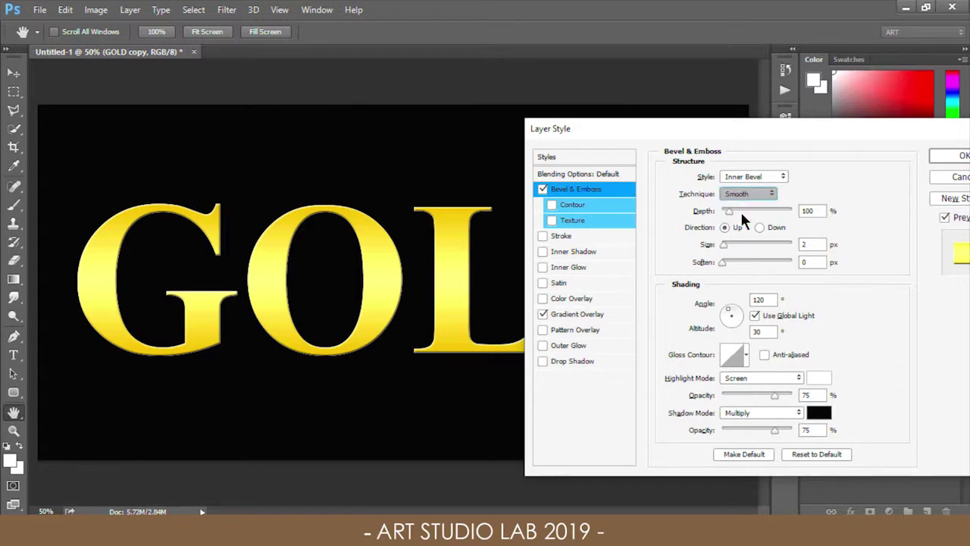
click(745, 354)
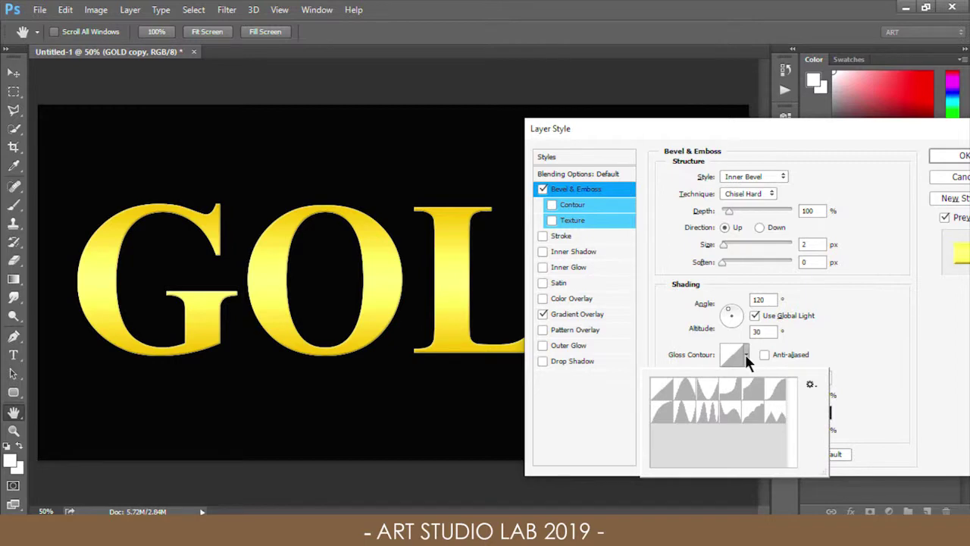
click(810, 383)
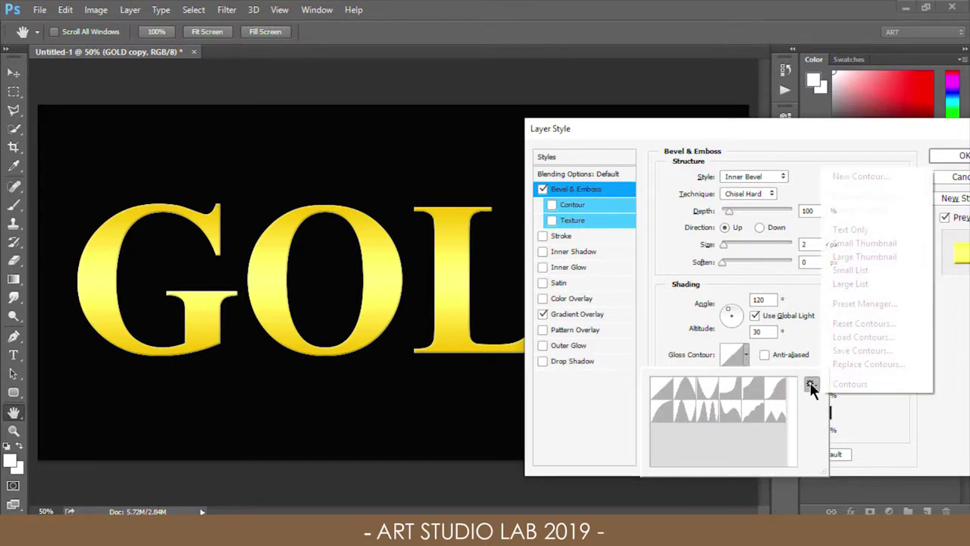
click(858, 382)
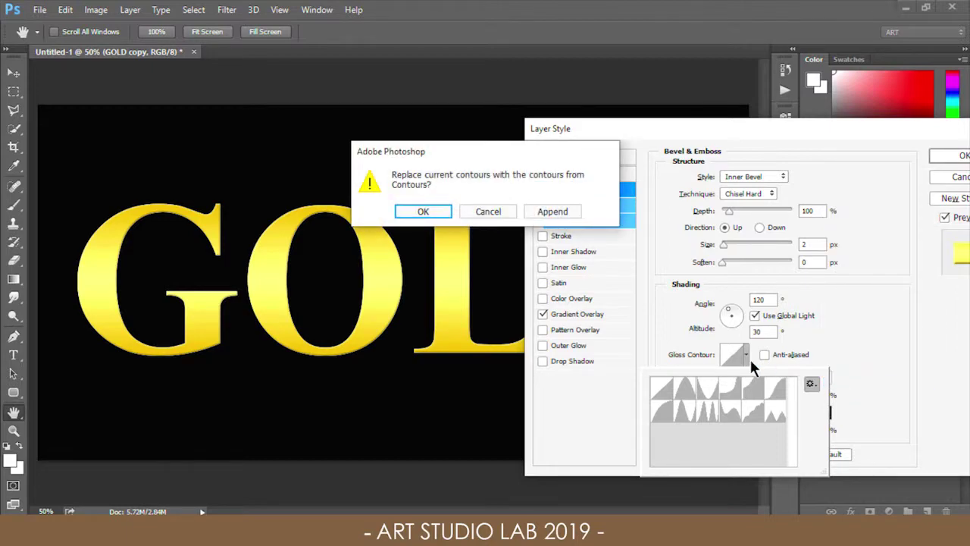
click(552, 210)
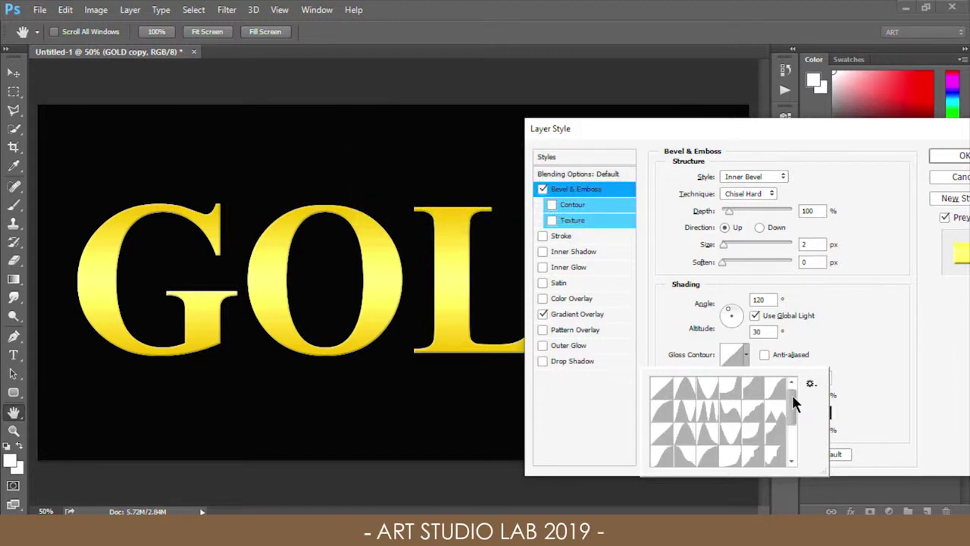
Step: Apply the double-peaked gloss contour to the bevel and turn on anti-aliasing
mouse_move(792, 394)
mouse_down()
mouse_move(787, 433)
mouse_move(786, 394)
mouse_up()
click(710, 411)
click(670, 396)
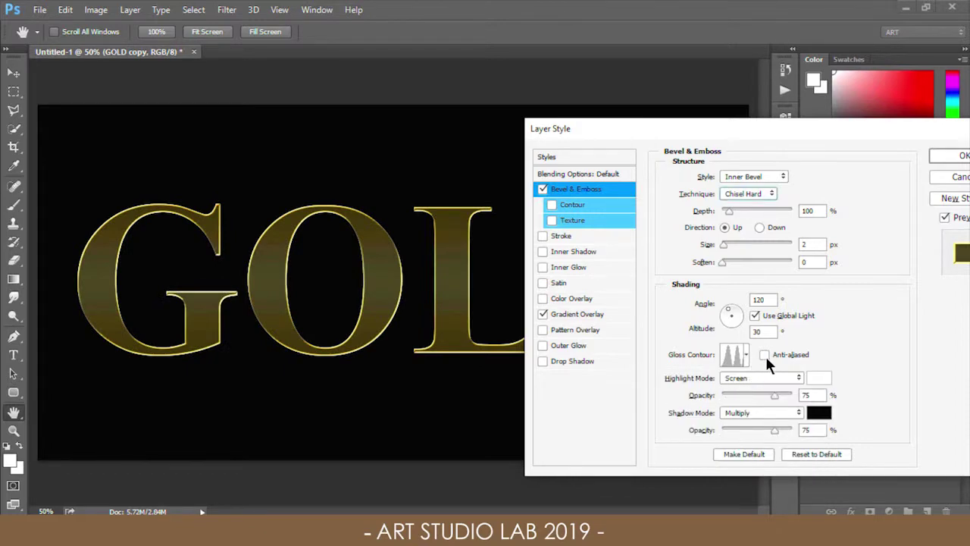
click(765, 355)
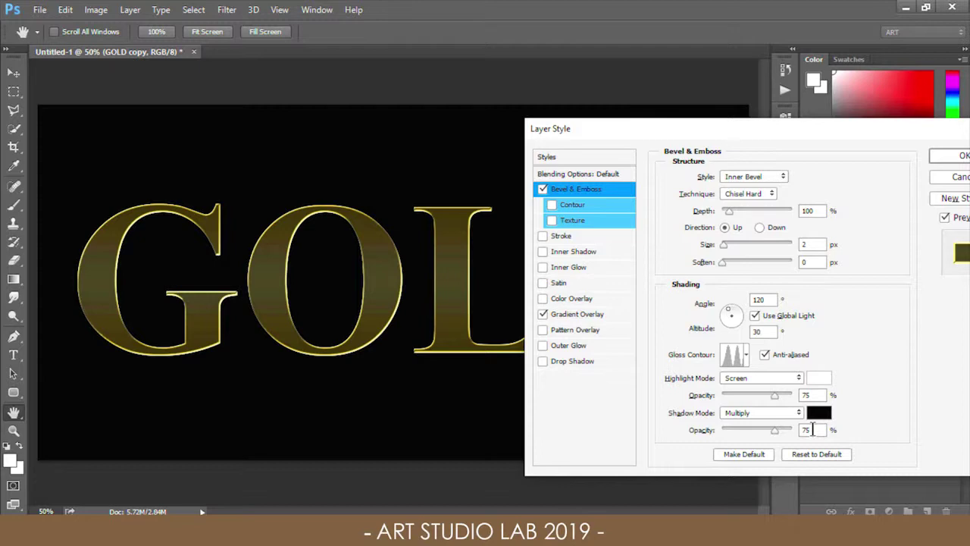
Step: Set the Bevel & Emboss size to 55 px
click(810, 244)
drag(827, 244, 773, 244)
key(Up)
key(Up)
key(Up)
key(Up)
key(Up)
key(Up)
key(Up)
key(Up)
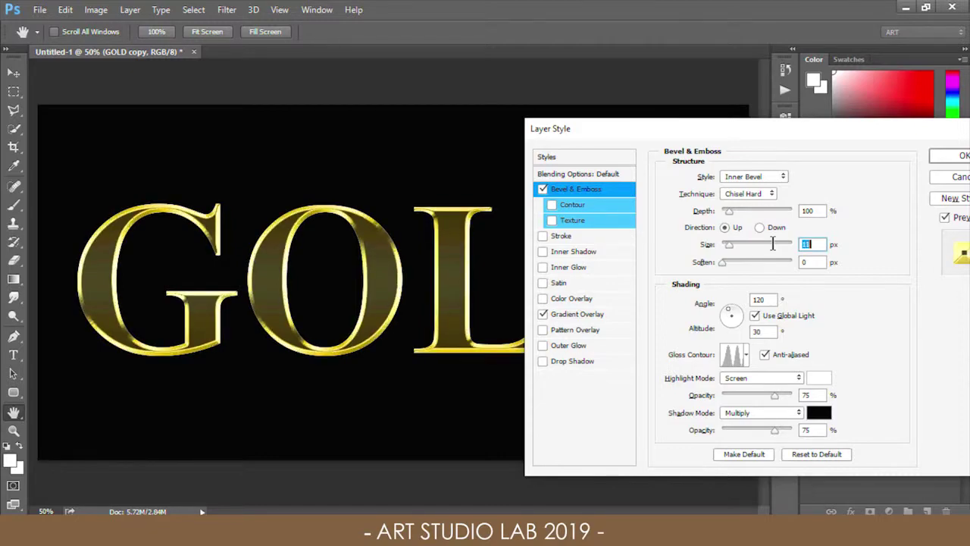
key(Up)
key(Up)
key(Up)
key(Up)
key(Up)
key(Up)
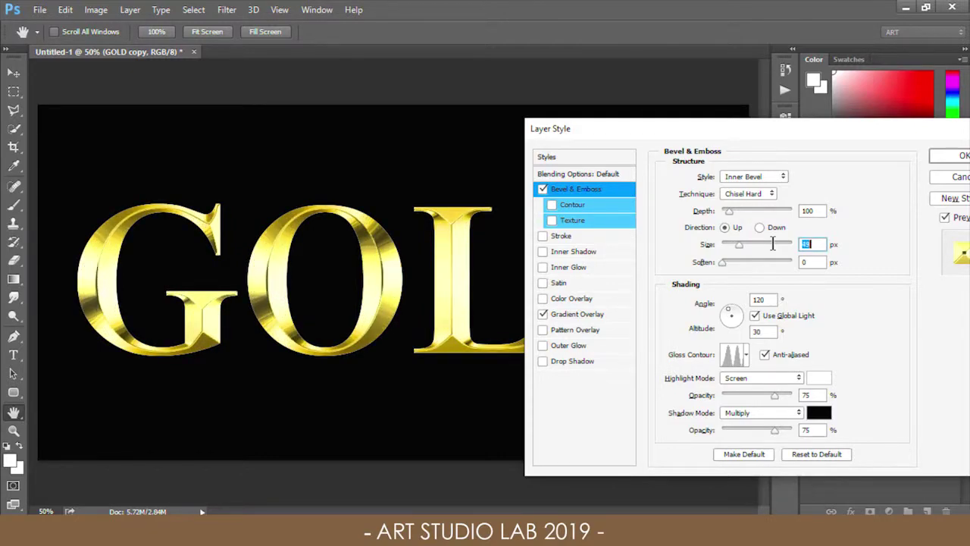
key(Up)
key(Up)
key(Up)
key(Up)
key(Up)
Step: Set the Bevel & Emboss depth to 170%
double_click(810, 210)
text(1000)
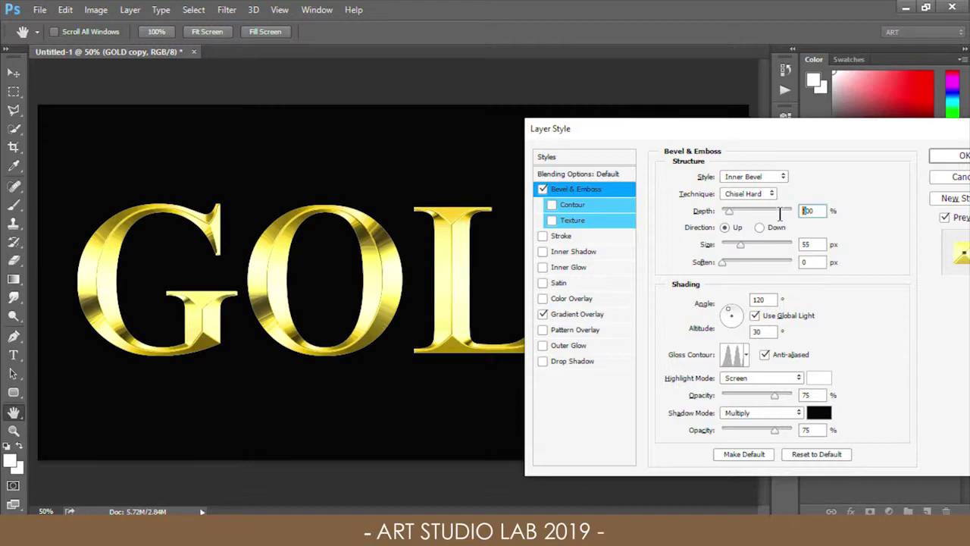
text(170)
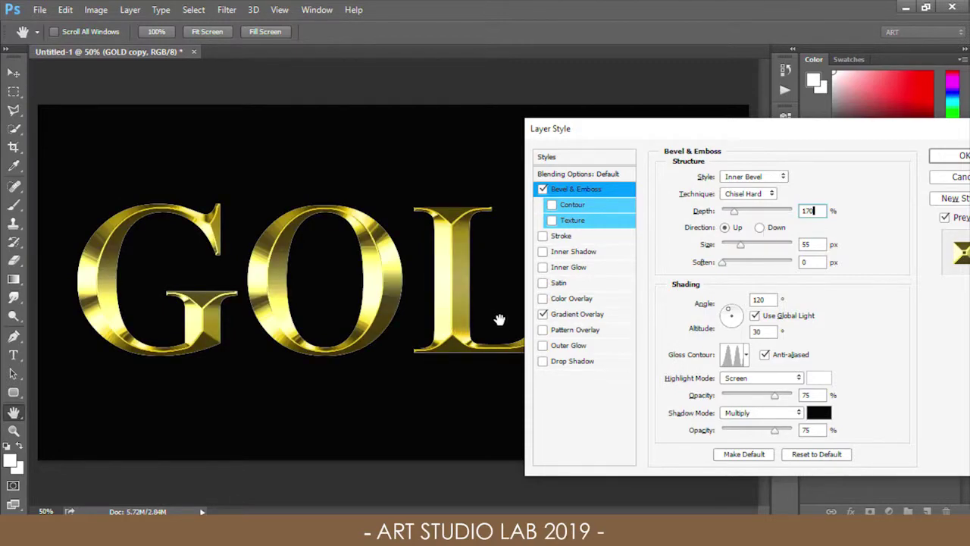
Step: Add an Inner Glow to the copied text with Multiply blend mode and 50% opacity
click(590, 267)
click(737, 178)
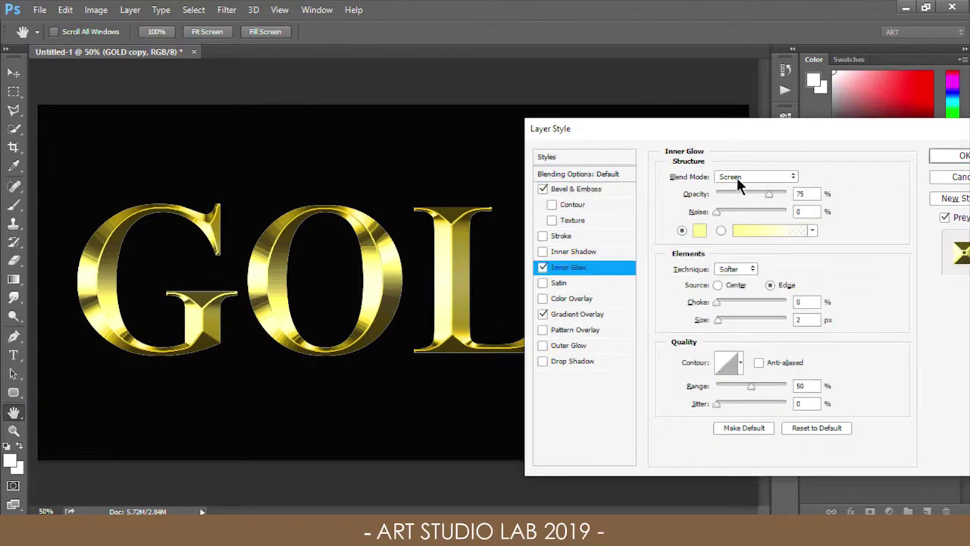
click(738, 223)
double_click(804, 194)
text(50)
Step: Set the inner glow color to orange, RGB 232, 128, 31
click(699, 231)
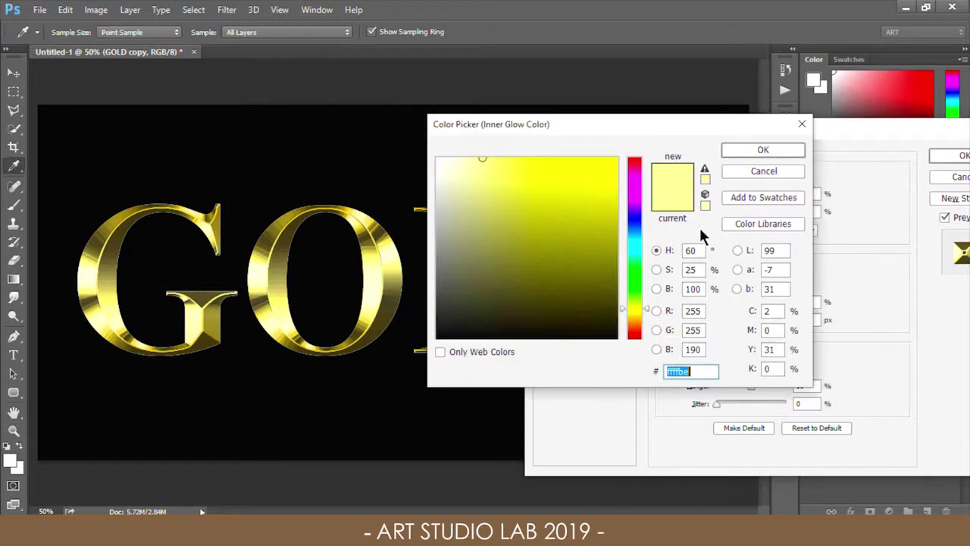
click(687, 310)
text(232)
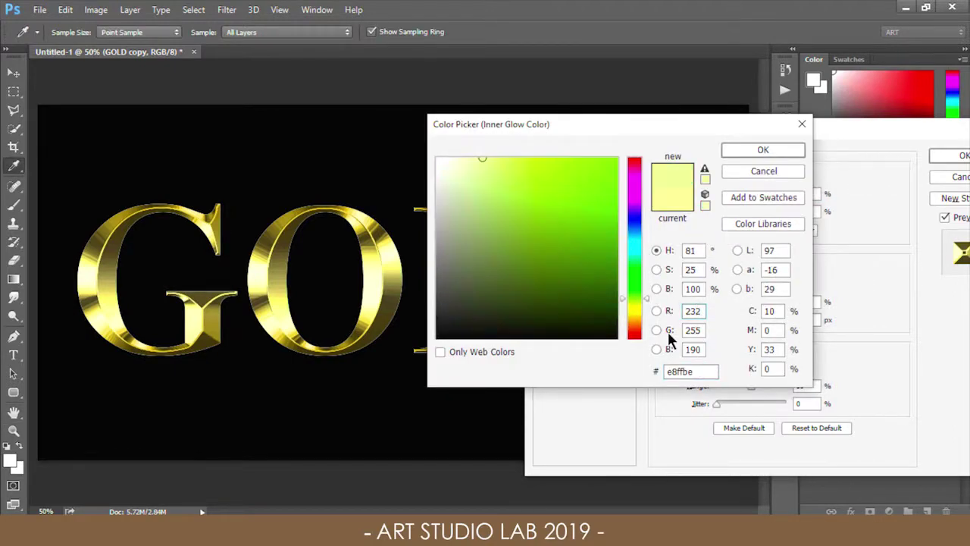
key(Tab)
text(128)
key(Tab)
text(23)
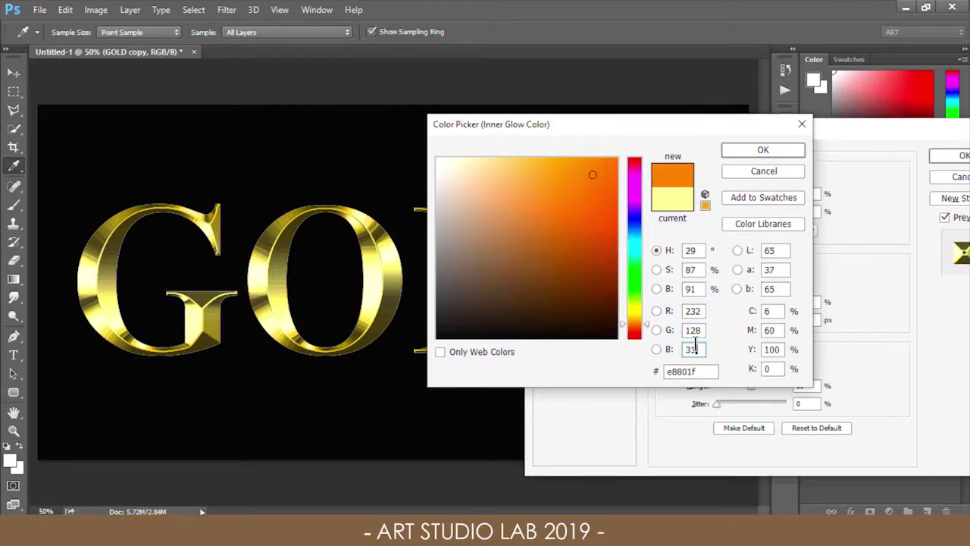
click(762, 151)
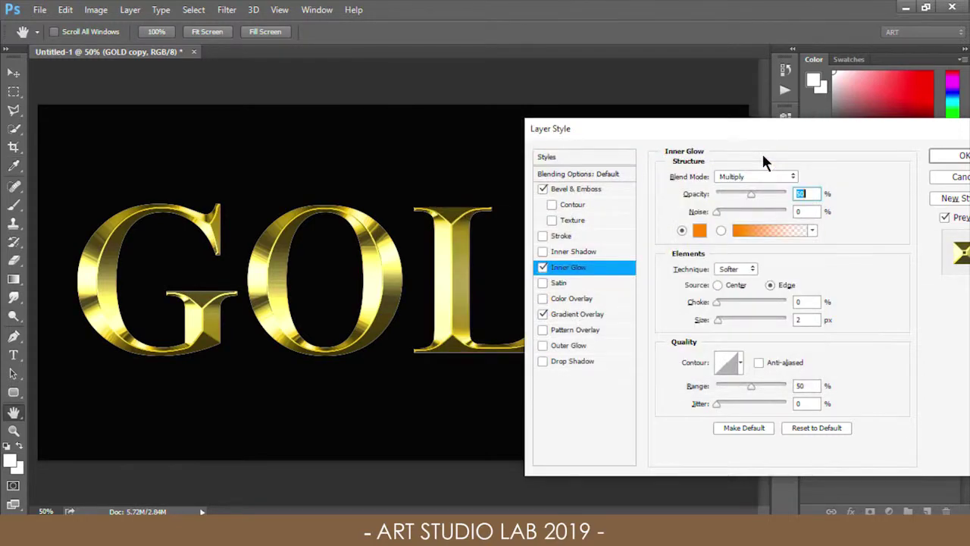
Step: Set the inner glow size to 150 px and apply the layer styles to the copied text
double_click(802, 319)
text(13)
key(shift+Up)
key(shift+Up)
key(shift+Up)
key(shift+Up)
key(shift+Up)
key(shift+Up)
key(shift+Up)
key(shift+Up)
key(shift+Up)
key(shift+Up)
key(shift+Up)
key(shift+Up)
key(shift+Up)
key(shift+Up)
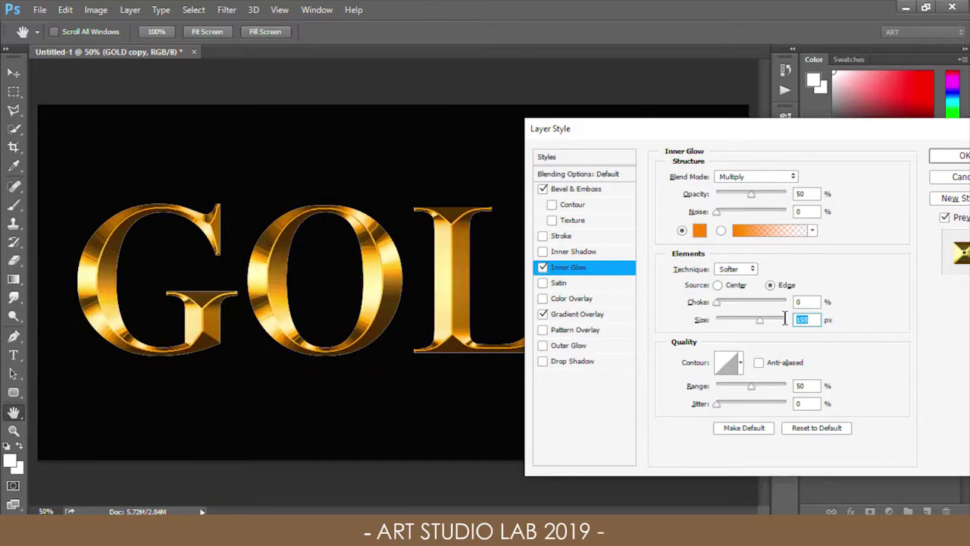
click(794, 319)
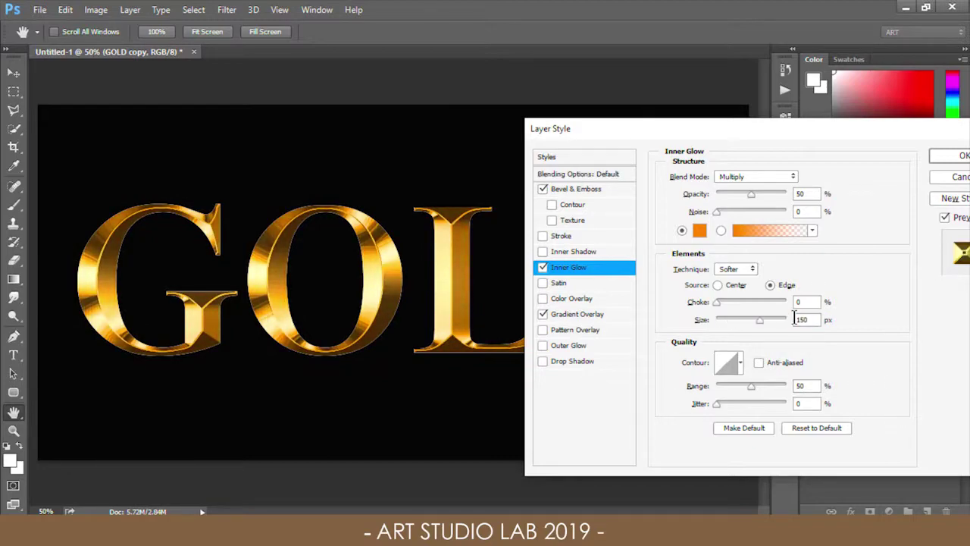
click(942, 156)
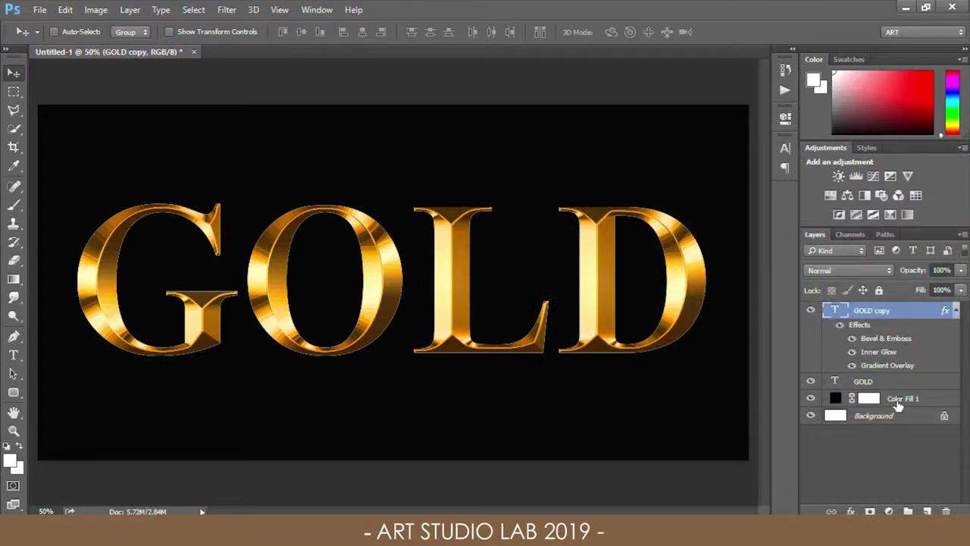
Step: Add a Stroke style to the original GOLD text layer, filled with the saved yellow-gold gradient preset
double_click(898, 388)
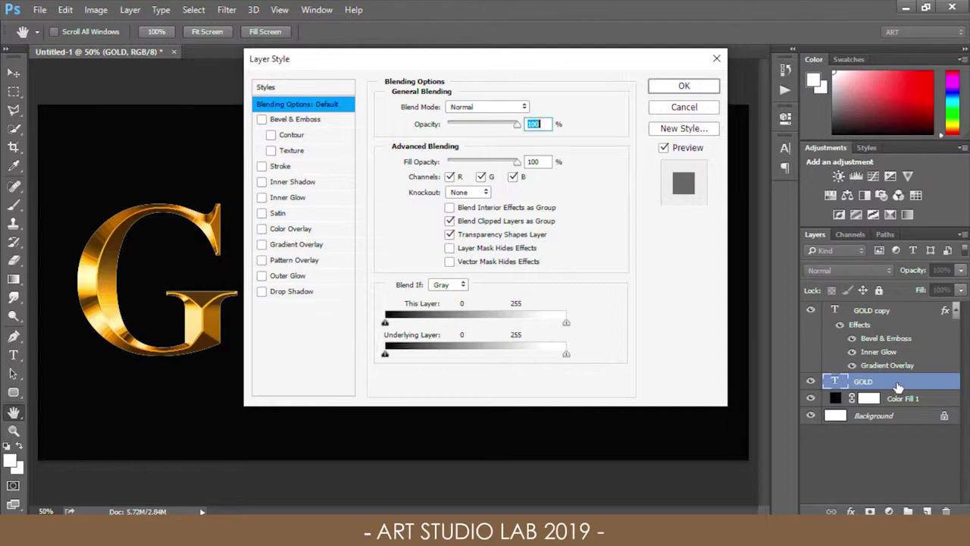
key(alt)
click(327, 166)
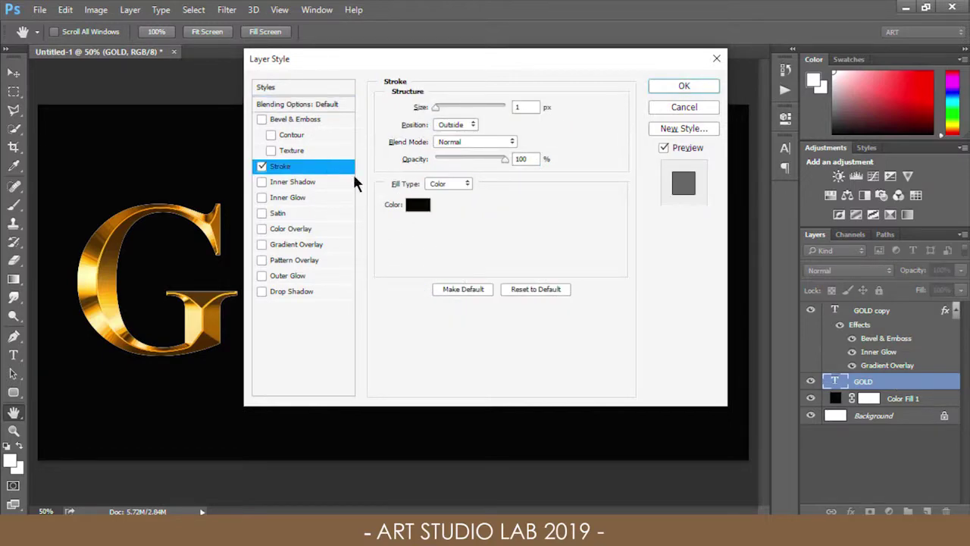
click(446, 183)
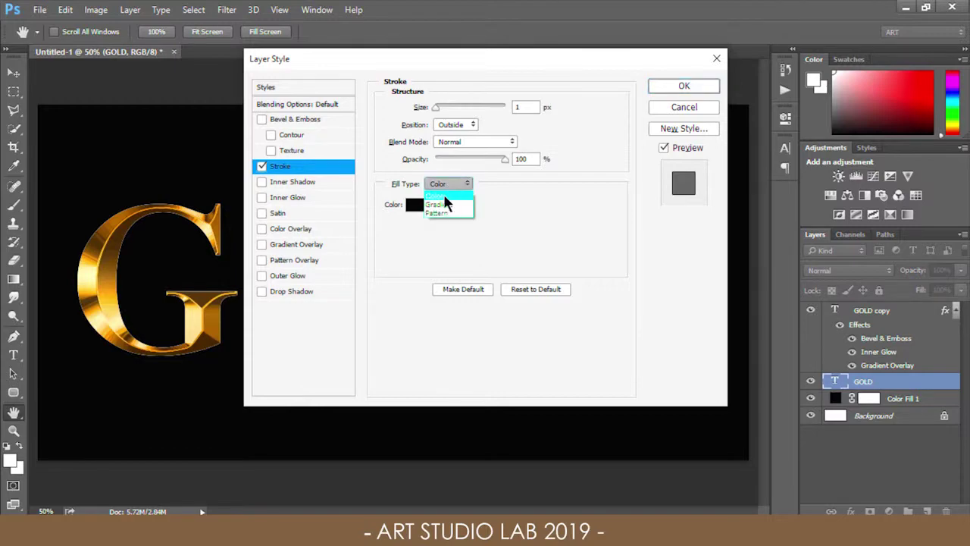
click(443, 202)
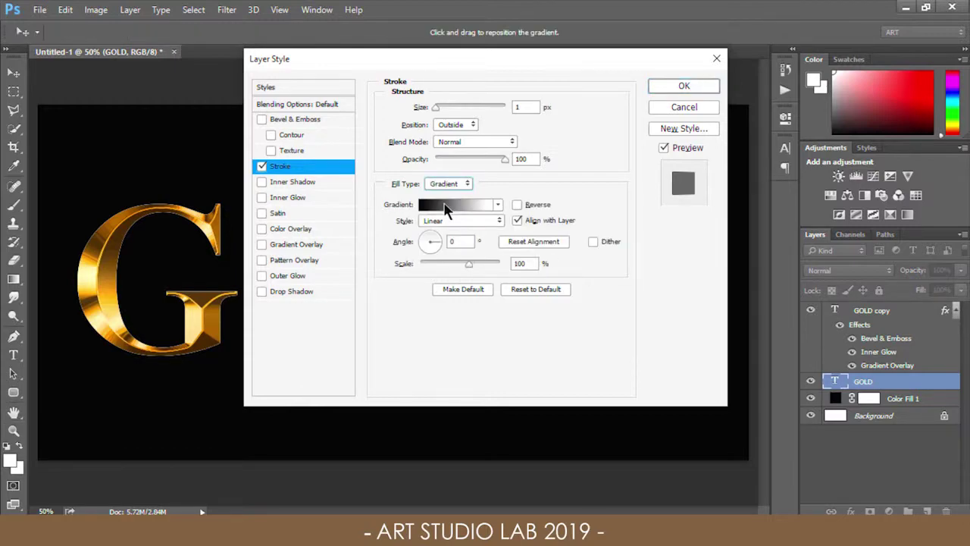
click(498, 205)
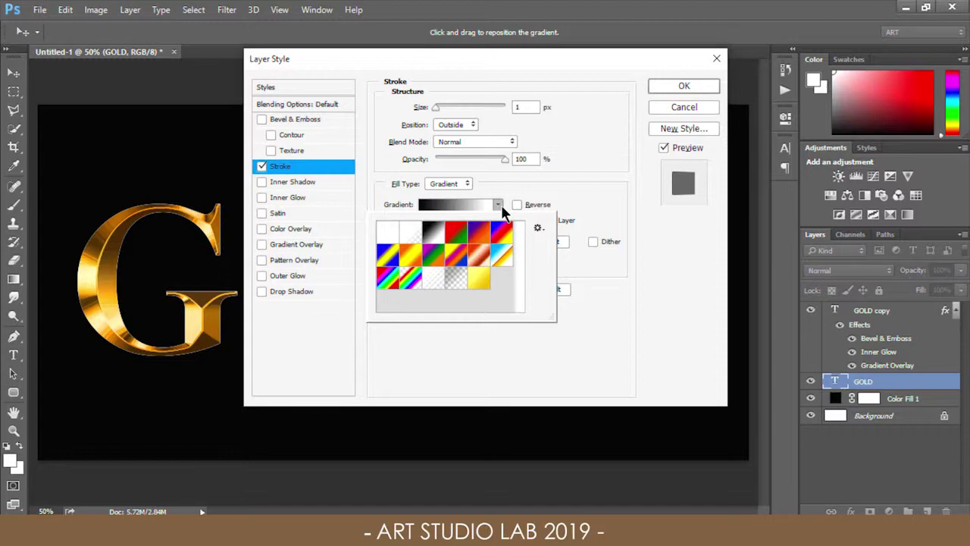
click(479, 280)
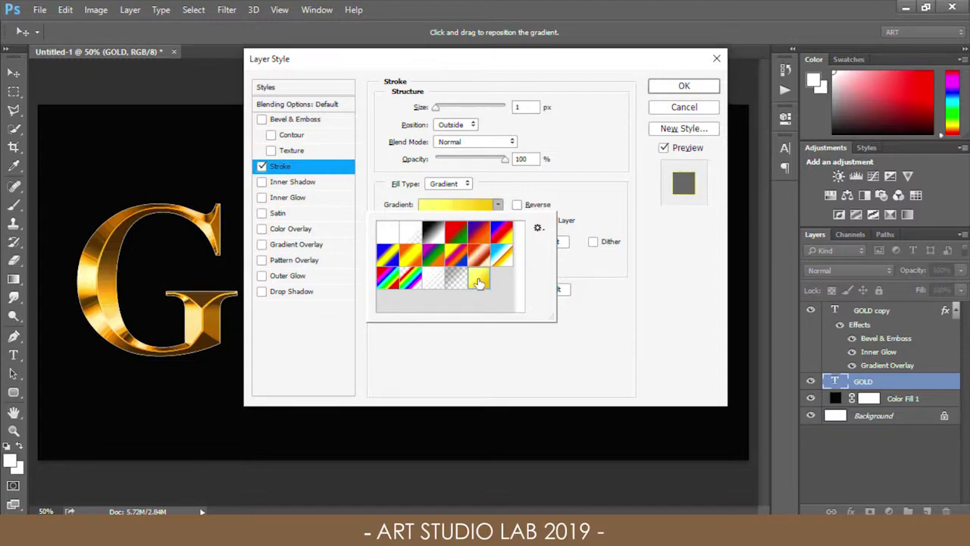
click(576, 206)
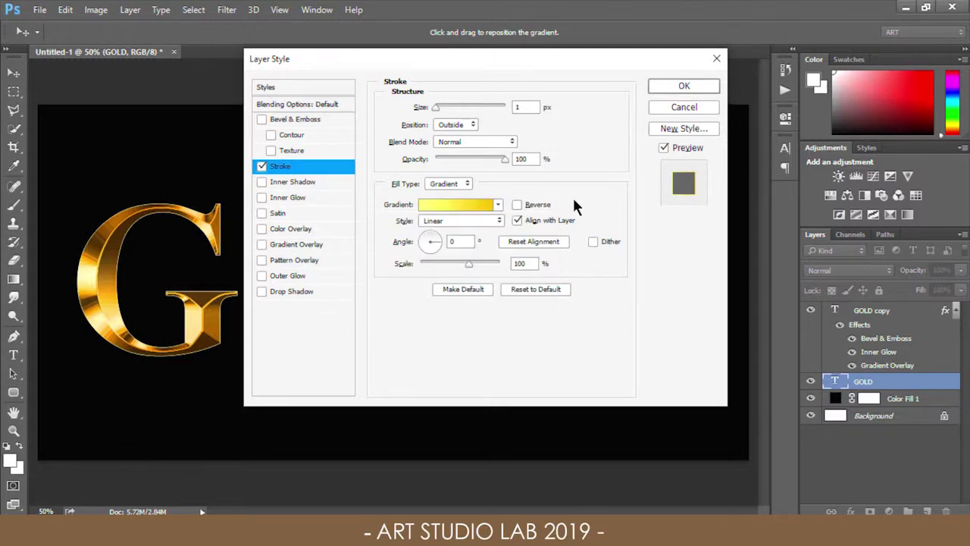
Step: Set the stroke gradient's style to Reflected and keep the stroke position at Outside
click(445, 219)
click(443, 256)
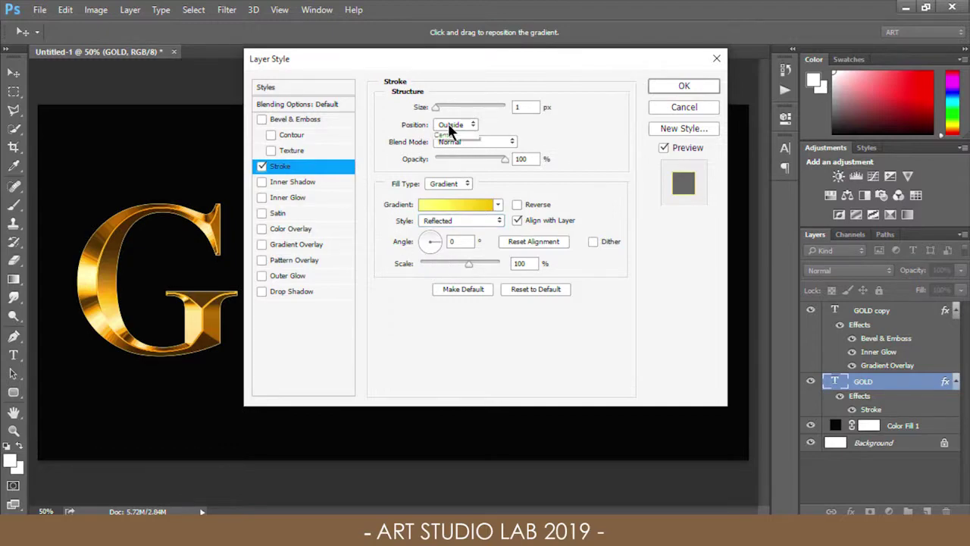
click(453, 125)
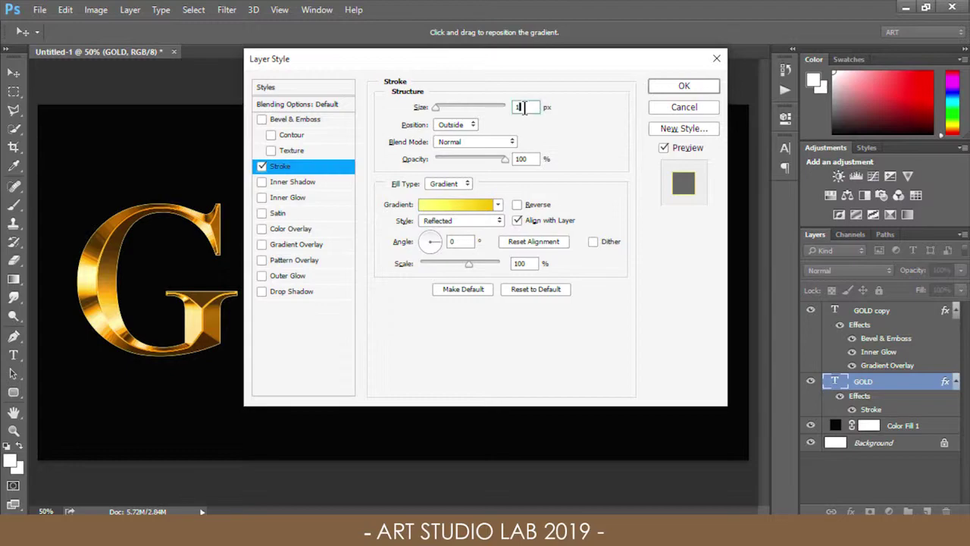
Step: Increase the stroke size to 7 px
key(Up)
key(Up)
key(Up)
key(Up)
key(Up)
key(Up)
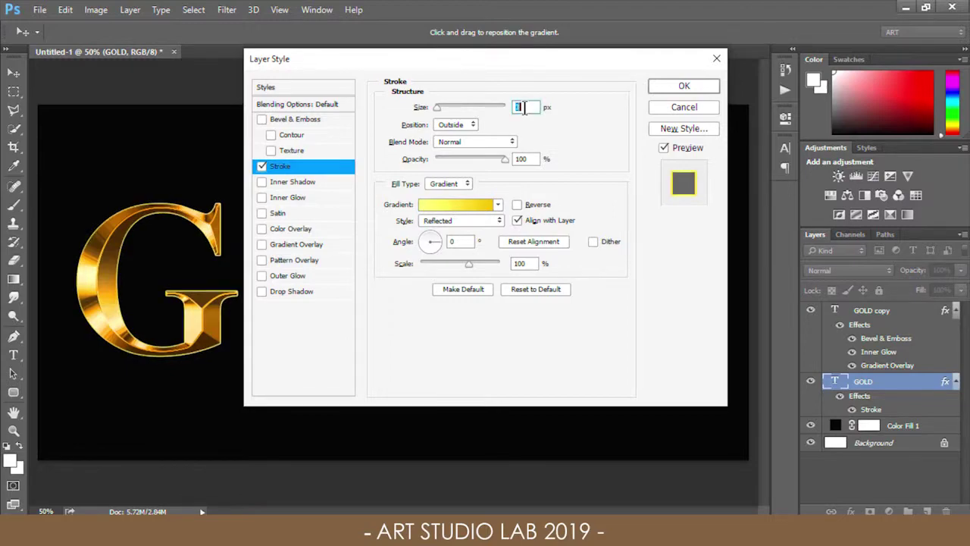
Step: Increase the stroke size slightly, and enable Bevel & Emboss on the GOLD layer with the Stroke Emboss style and Chisel Hard technique
key(Up)
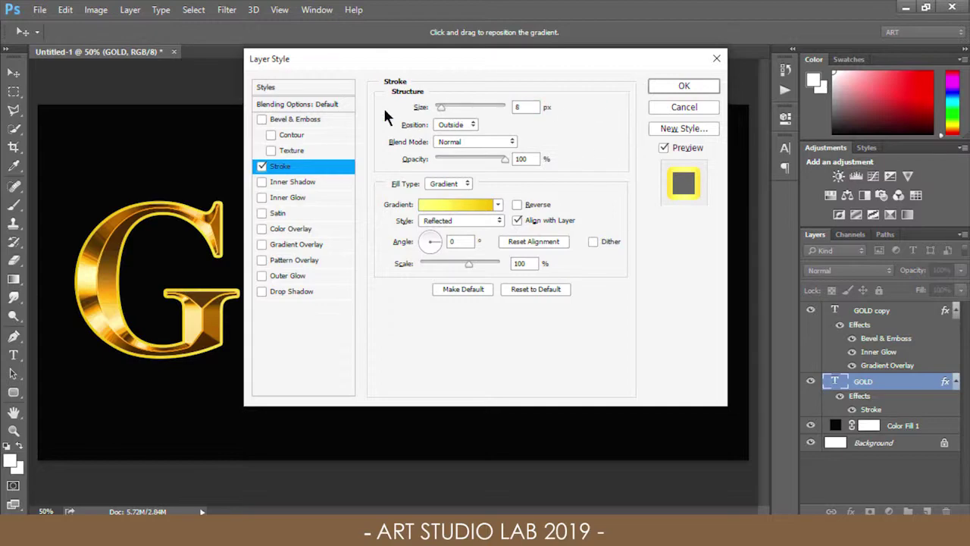
click(261, 121)
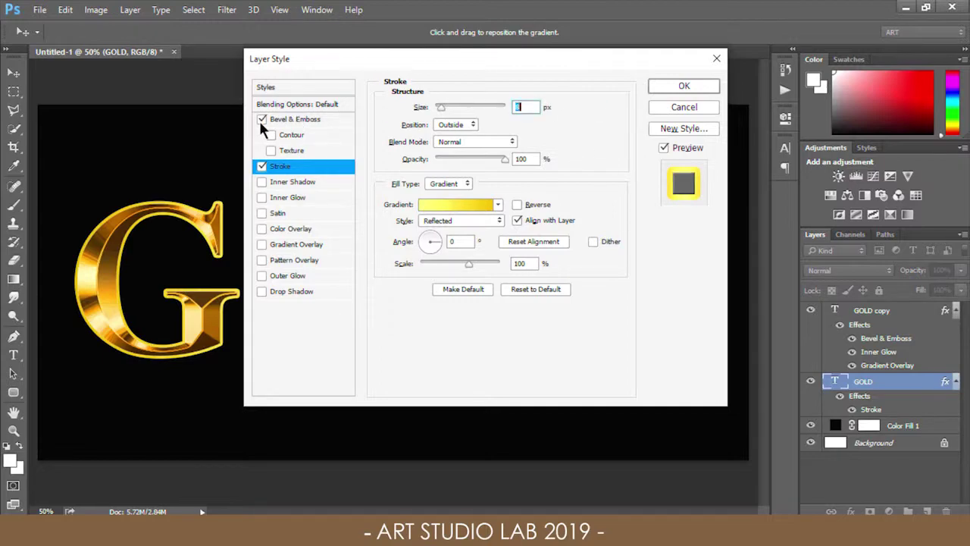
click(281, 120)
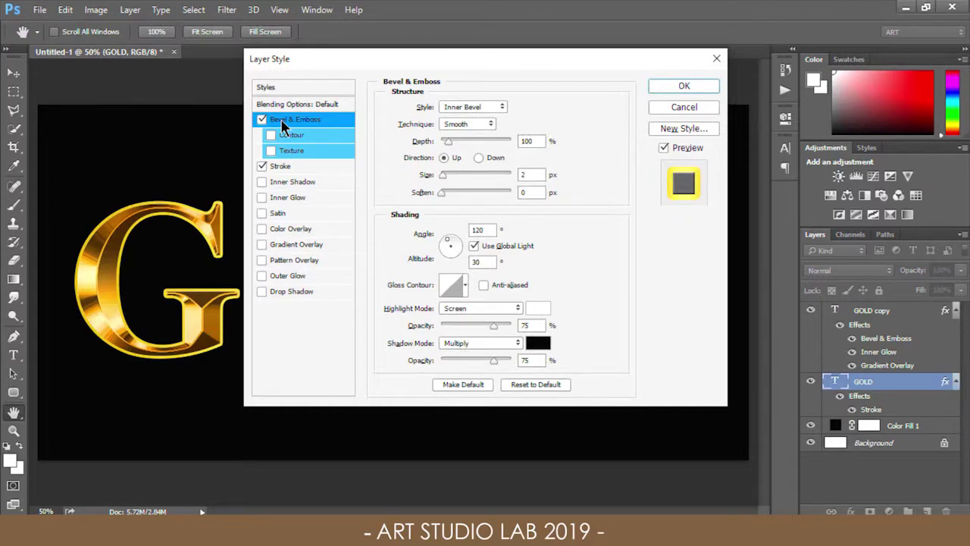
click(460, 107)
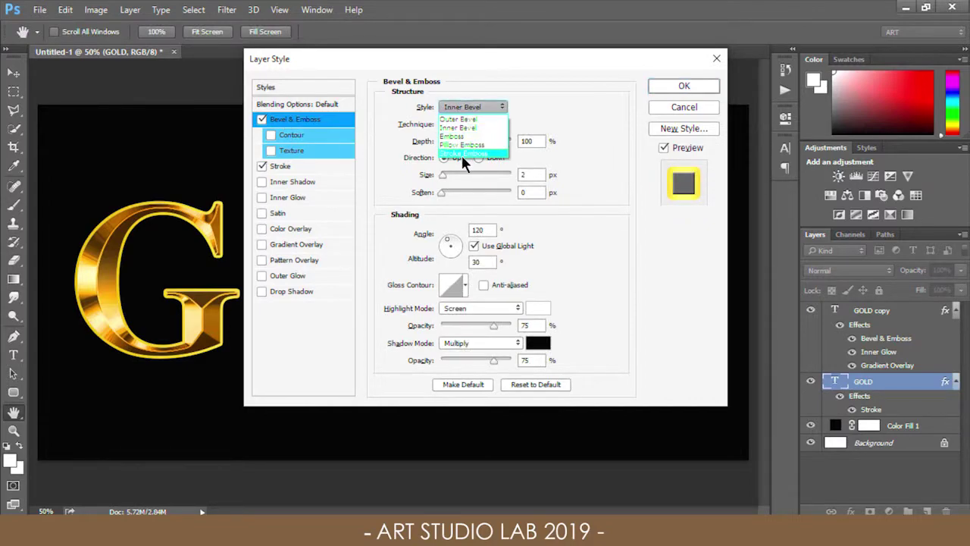
click(462, 154)
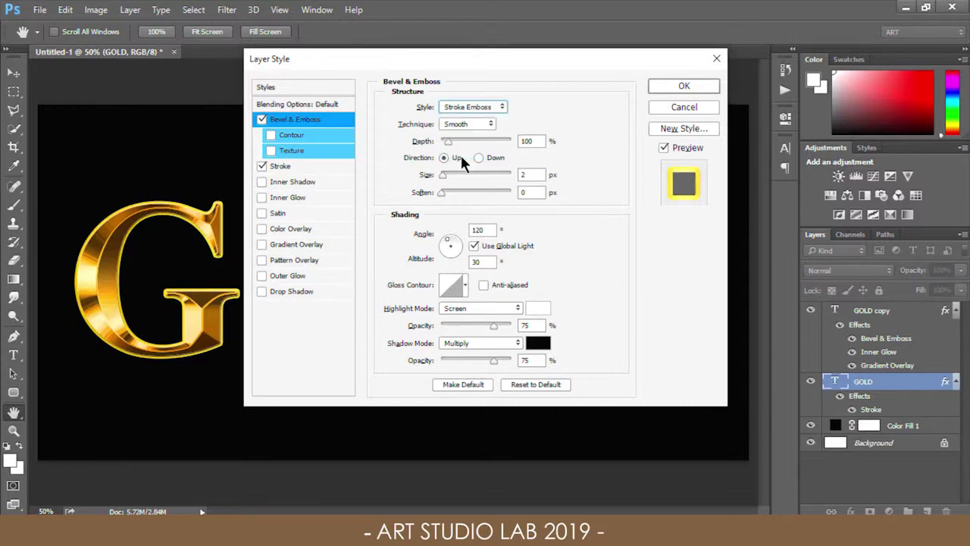
click(463, 123)
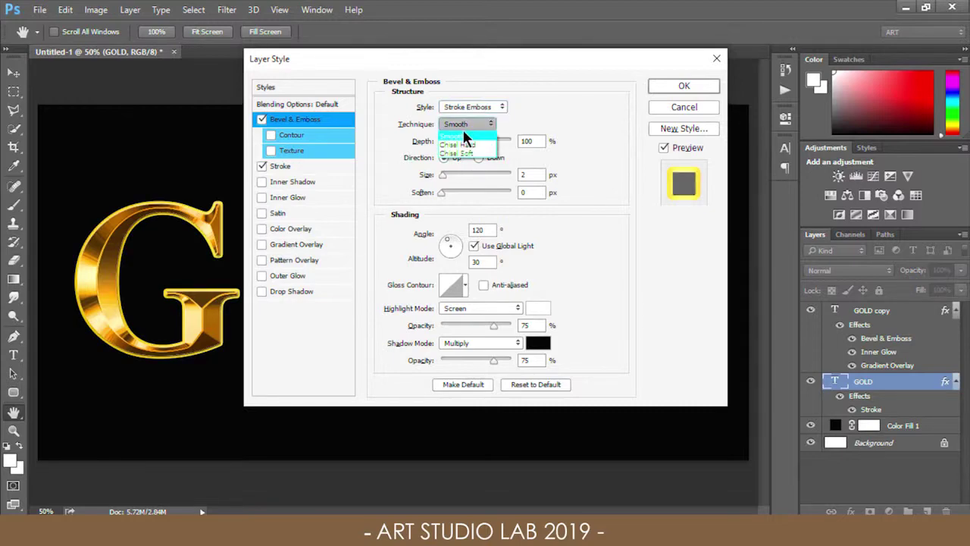
click(465, 145)
Step: Set the stroke bevel's size to 8 px
click(533, 174)
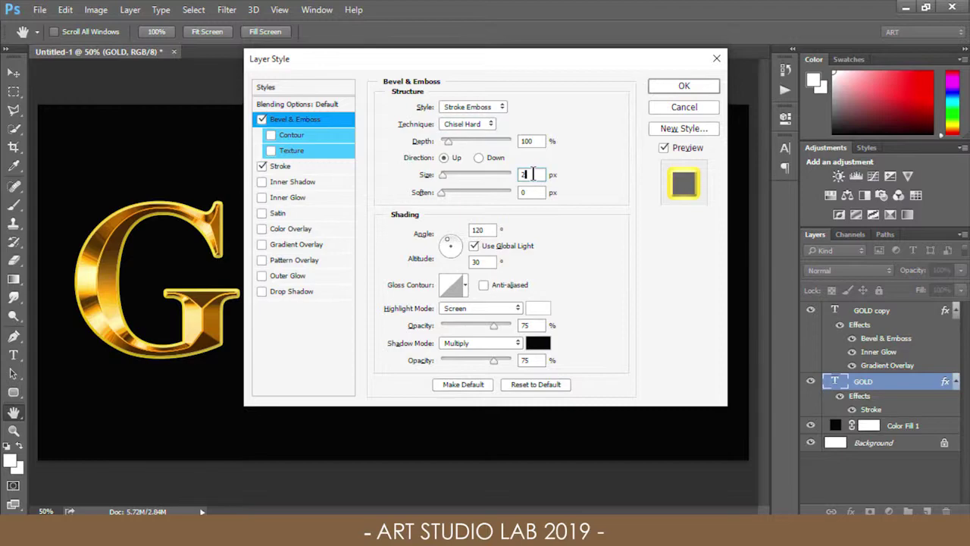
key(Up)
key(Up)
key(Up)
key(Up)
key(Up)
key(Up)
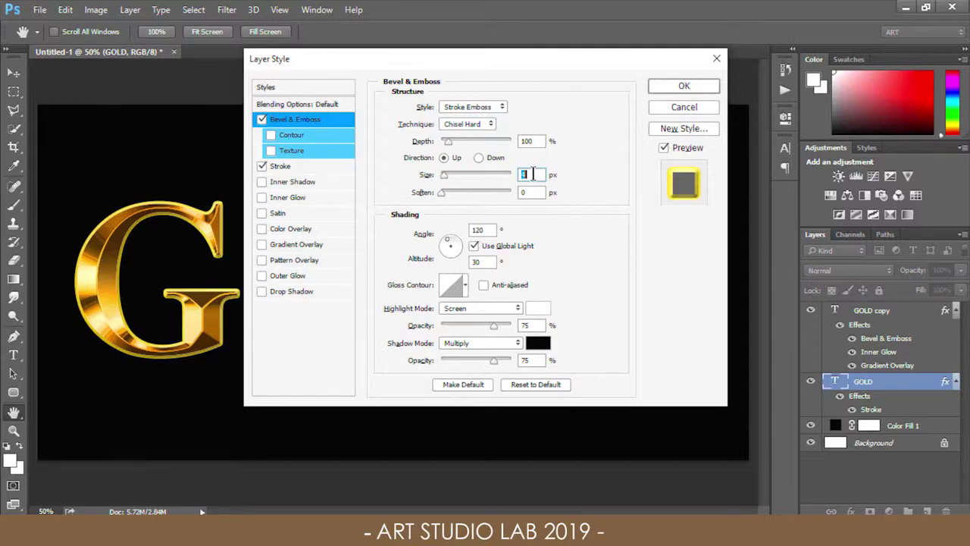
key(Down)
key(Down)
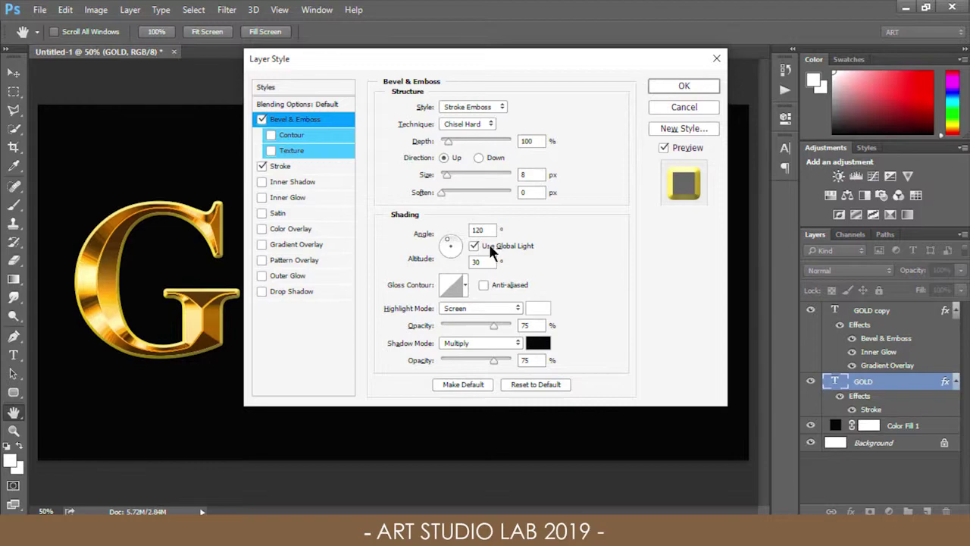
Step: Give the bevel the double-peaked gloss contour with anti-aliasing, and enable its Contour option with the default linear shape
click(465, 285)
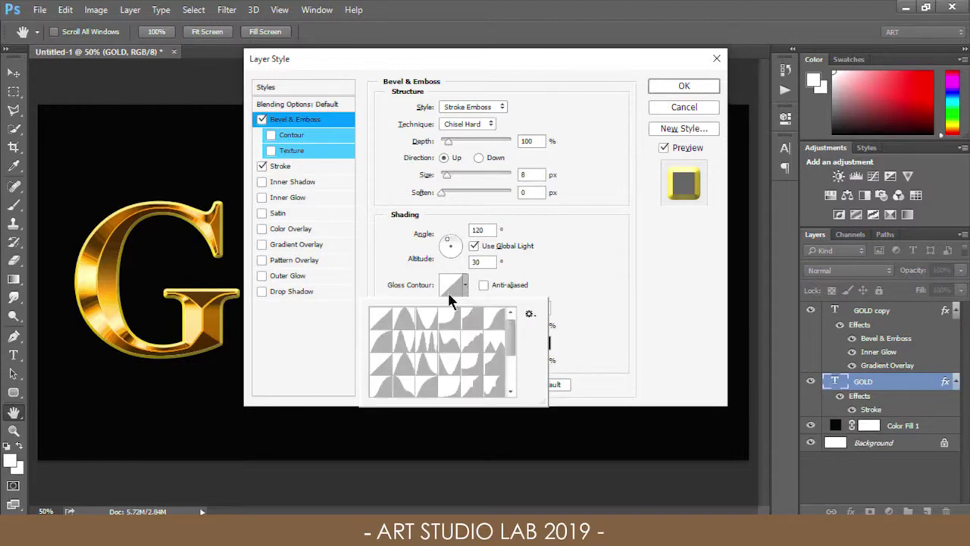
click(427, 345)
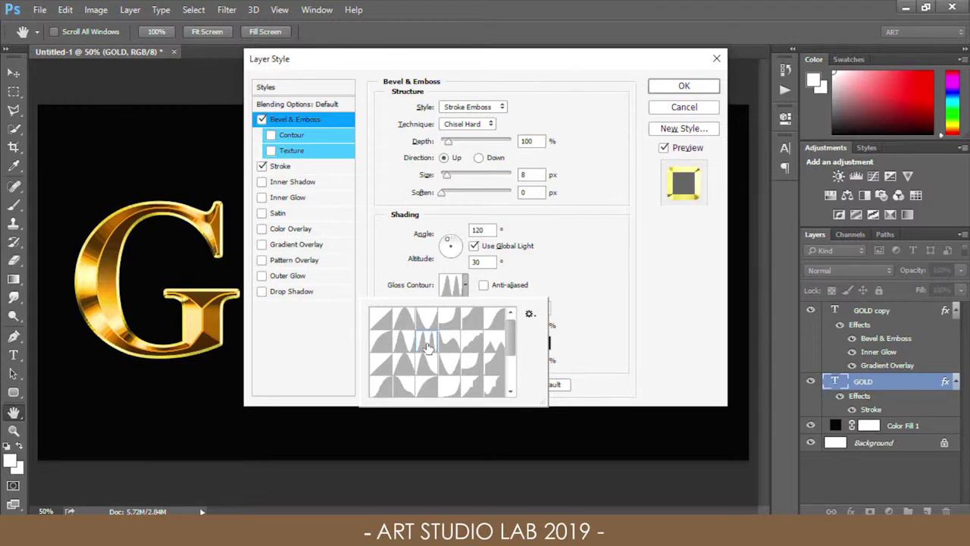
click(482, 285)
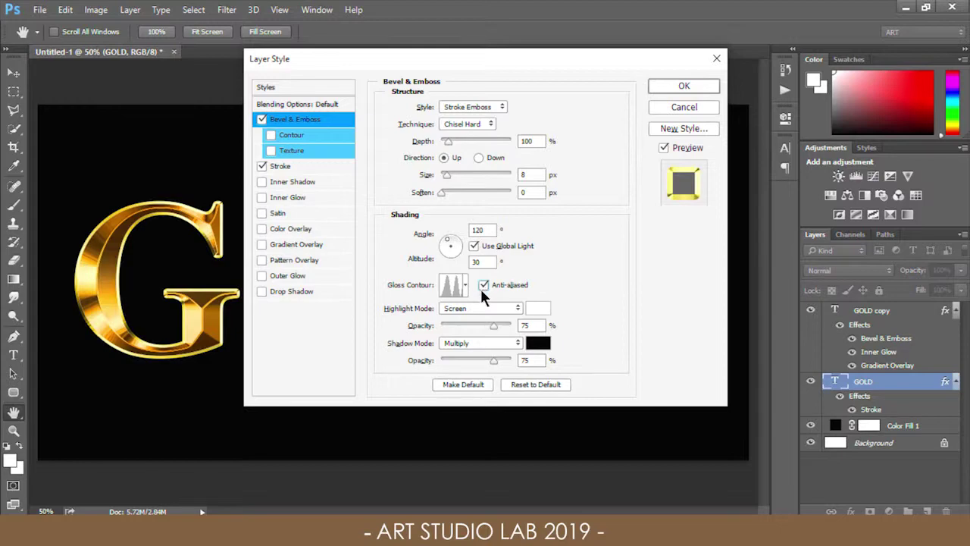
click(270, 134)
click(287, 141)
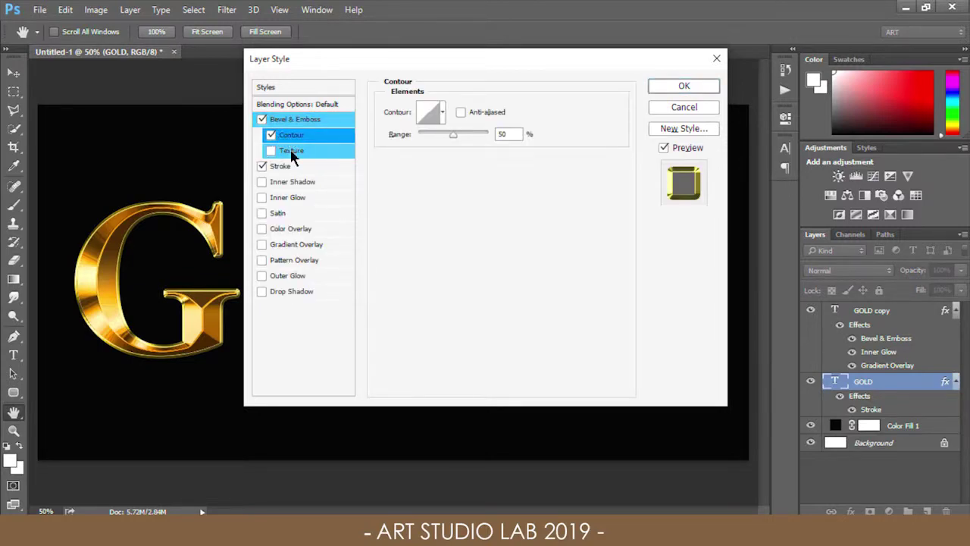
key(Tab)
Step: Add an Outer Glow to the GOLD layer and set its opacity to 40%
click(295, 276)
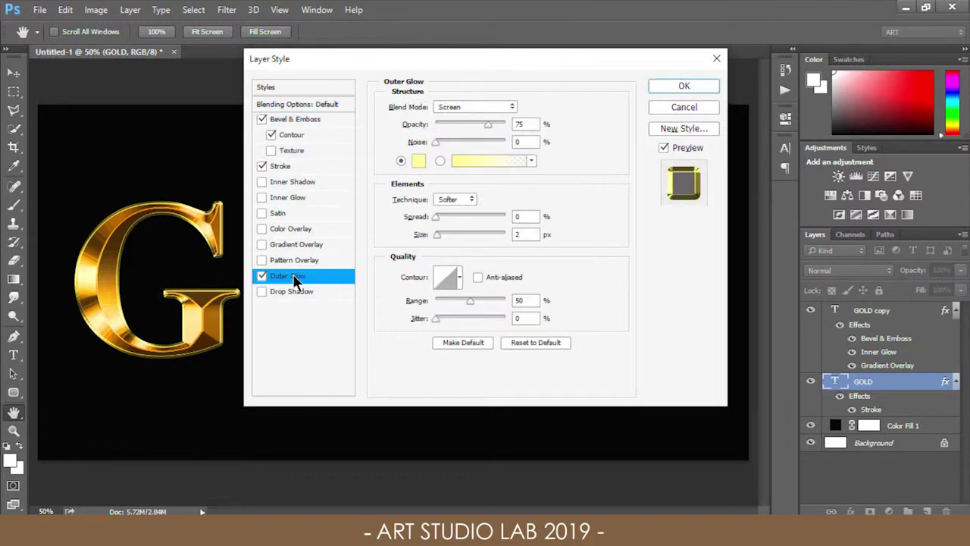
double_click(523, 123)
text(40)
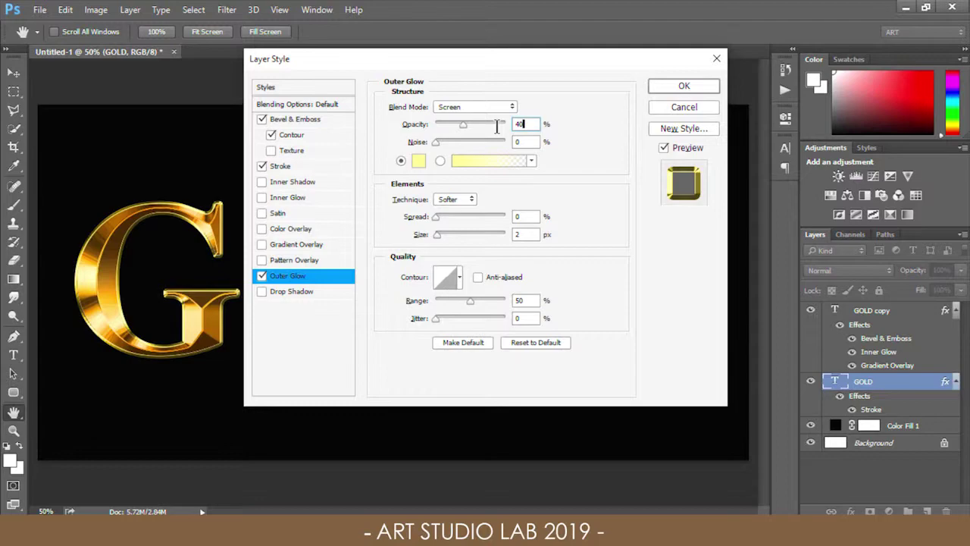
Step: Set the outer glow colour to orange, RGB 232, 128, 31
click(419, 160)
click(670, 310)
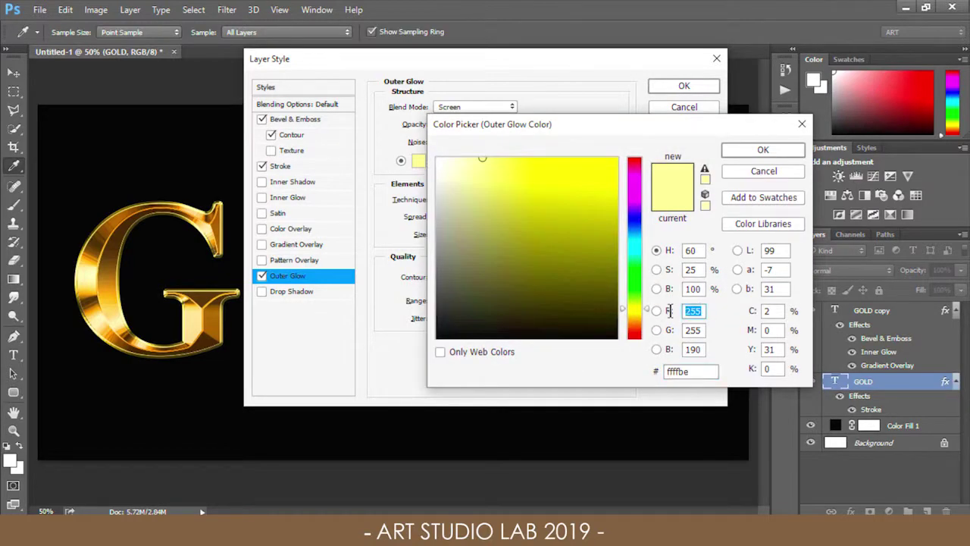
text(232)
key(Tab)
text(128)
key(Tab)
text(31)
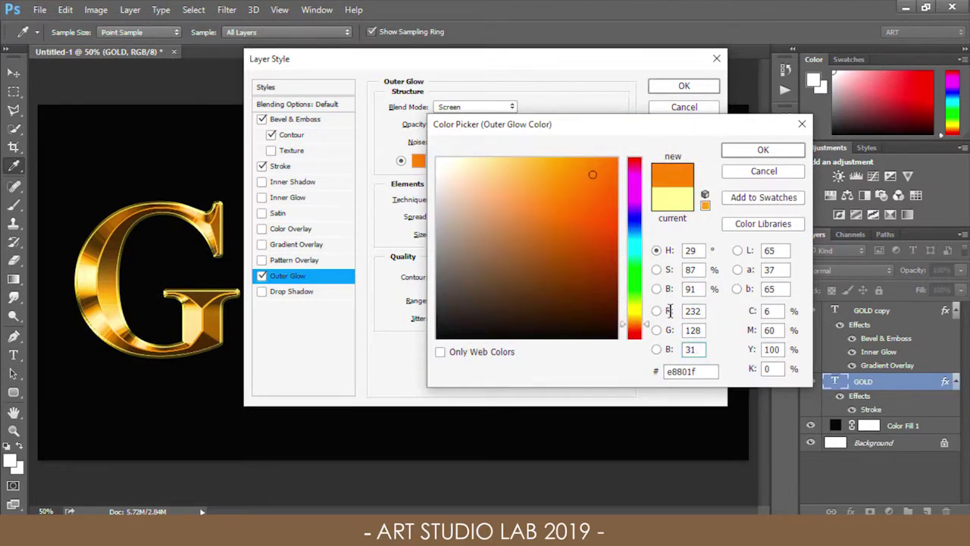
click(758, 150)
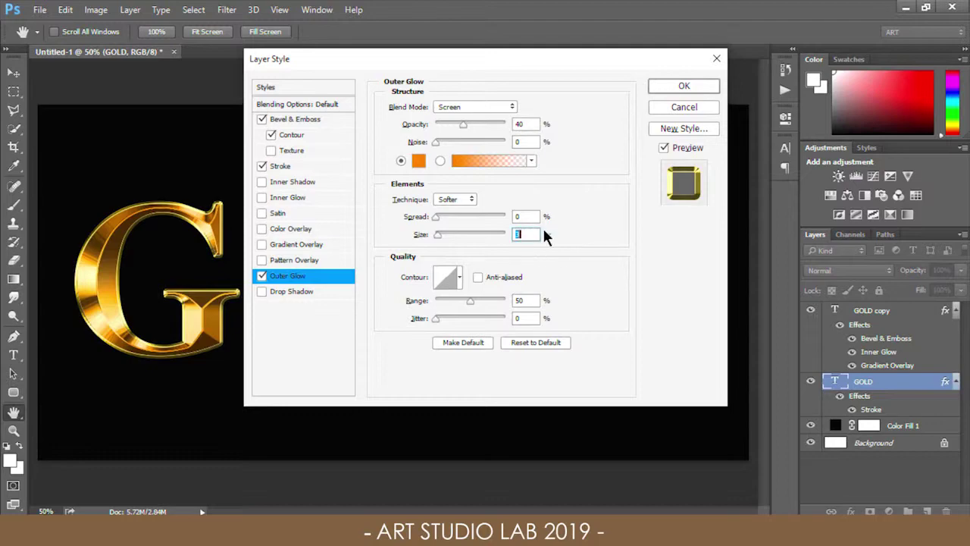
Step: Set the outer glow size to 50 px and apply the layer styles to the GOLD text
key(shift+Up)
key(shift+Up)
key(shift+Up)
key(shift+Up)
key(shift+Up)
key(shift+Up)
key(shift+Up)
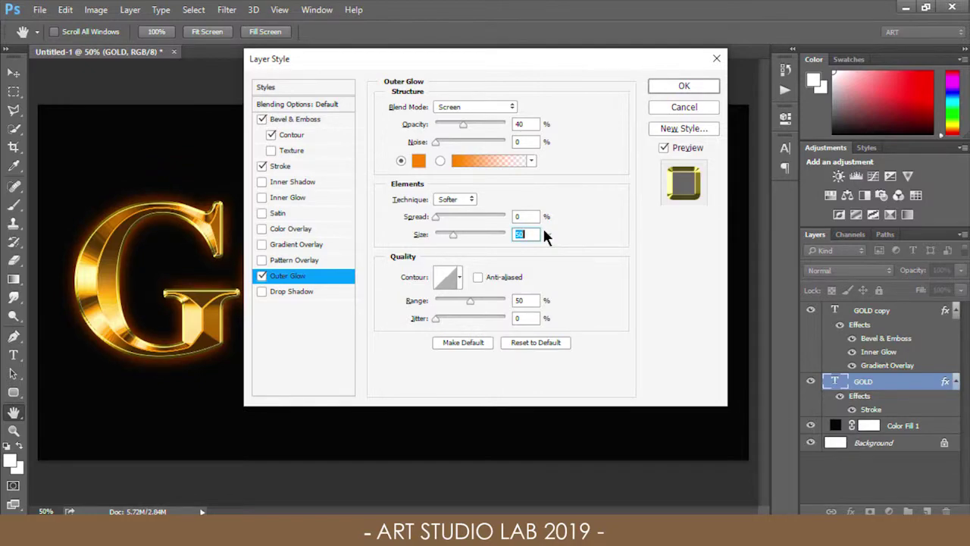
click(662, 91)
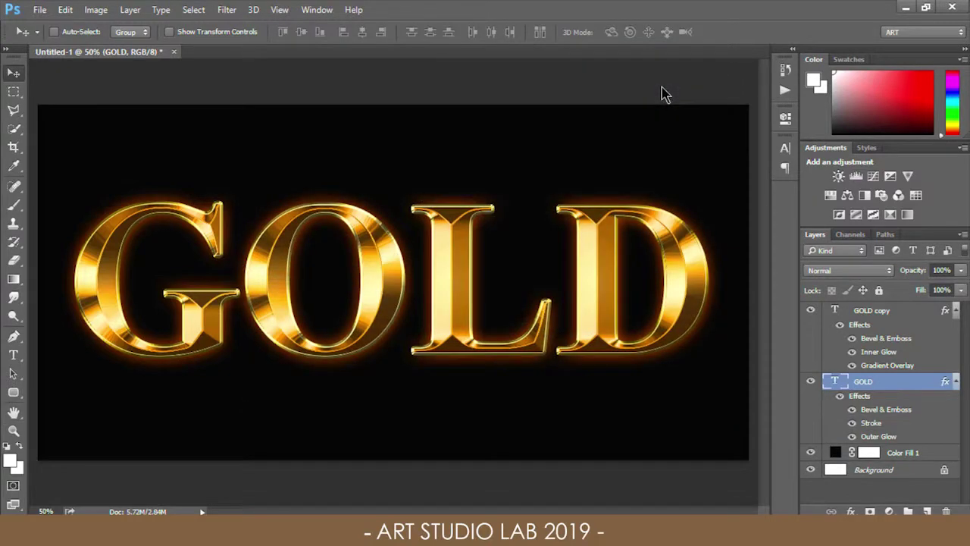
Step: Activate the Brush tool and append the Assorted Brushes set to the current brushes
click(12, 209)
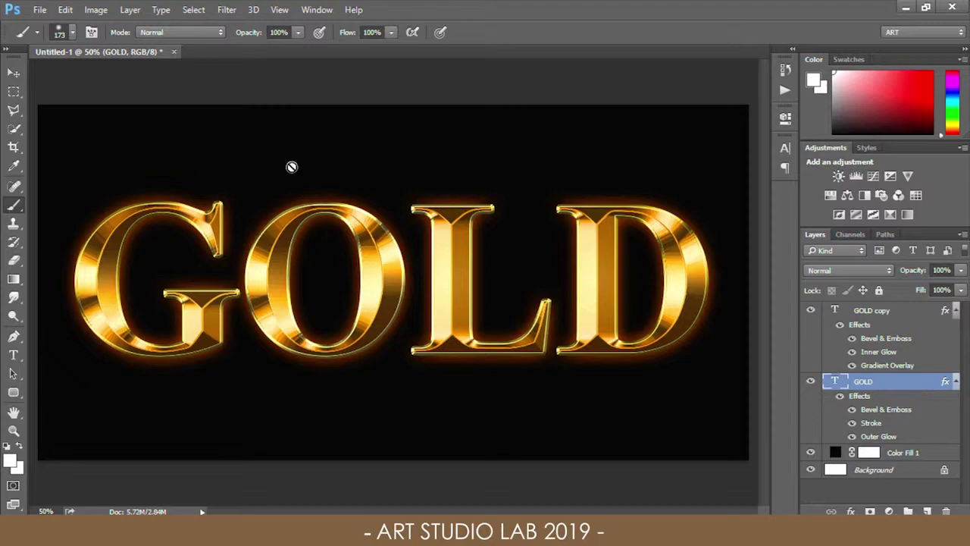
right_click(364, 144)
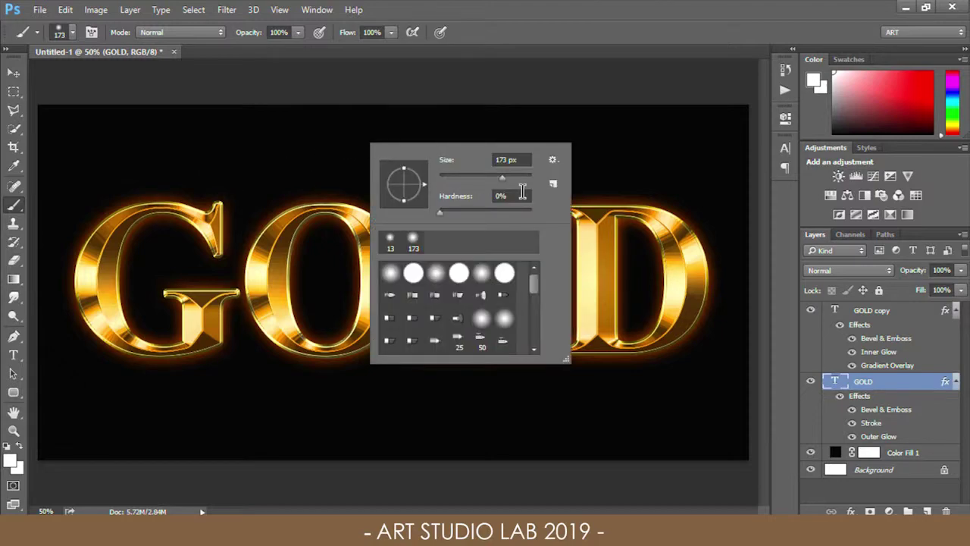
click(554, 161)
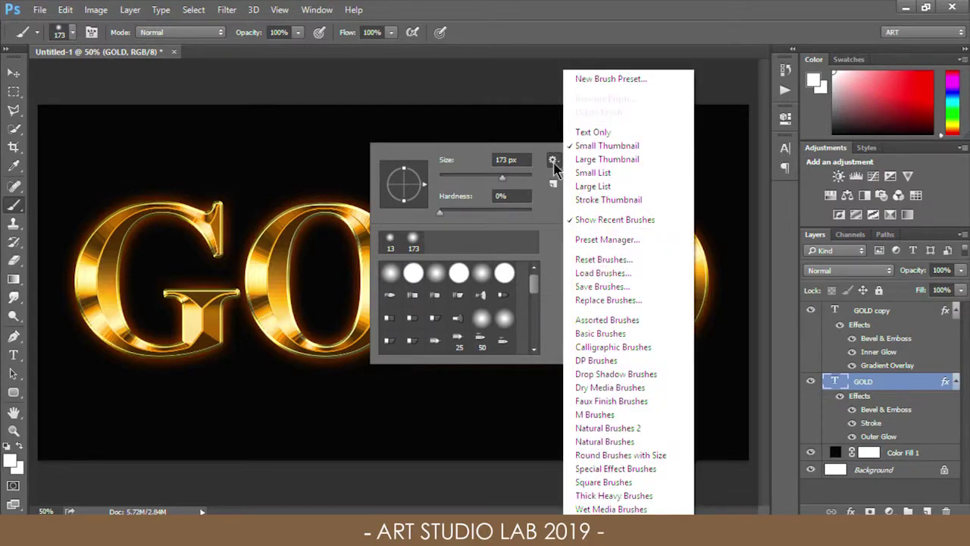
click(597, 321)
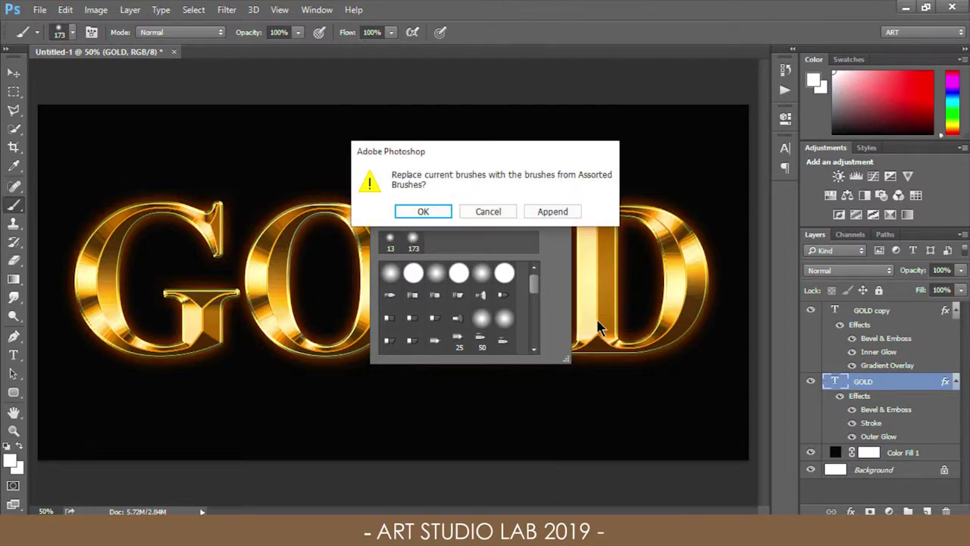
click(569, 216)
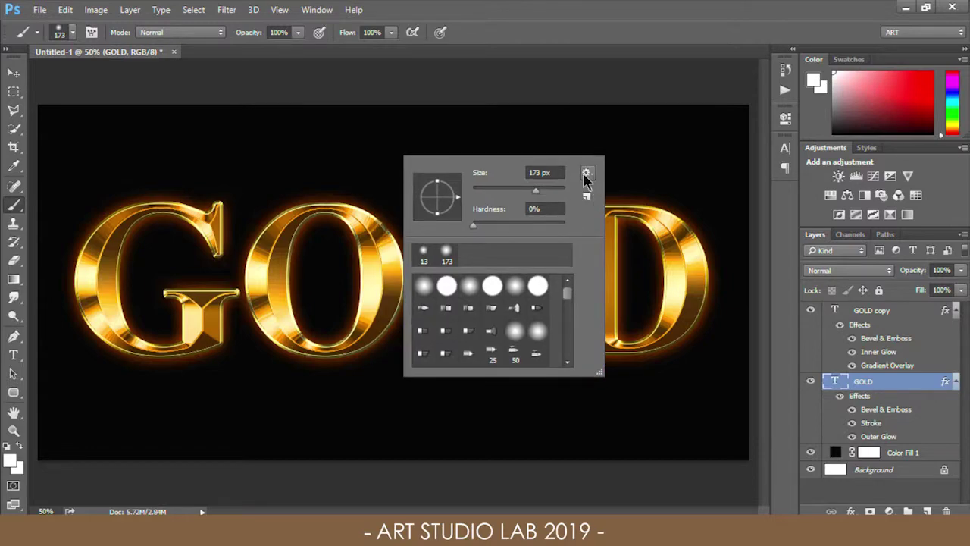
Step: Display the brush presets as a small list and choose the Crosshatch 4 brush
click(587, 175)
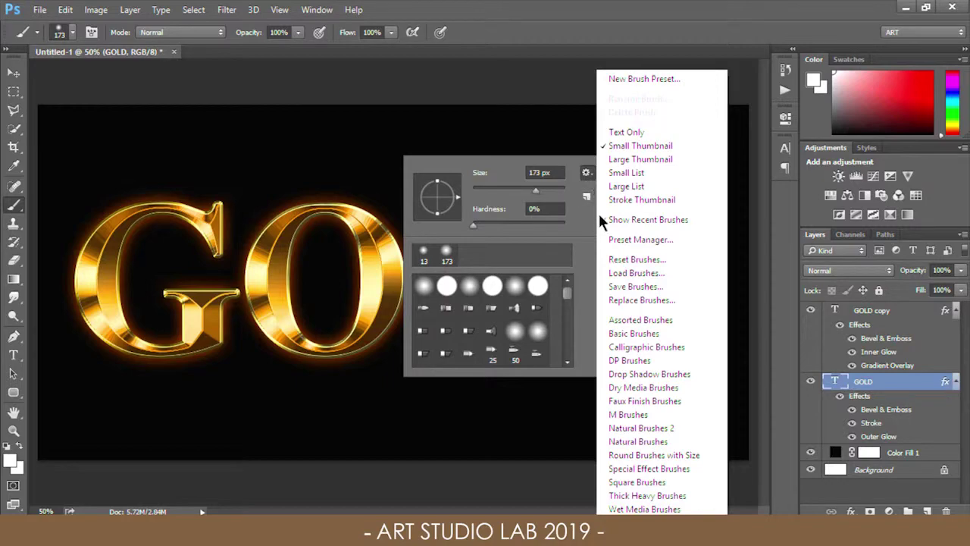
click(629, 175)
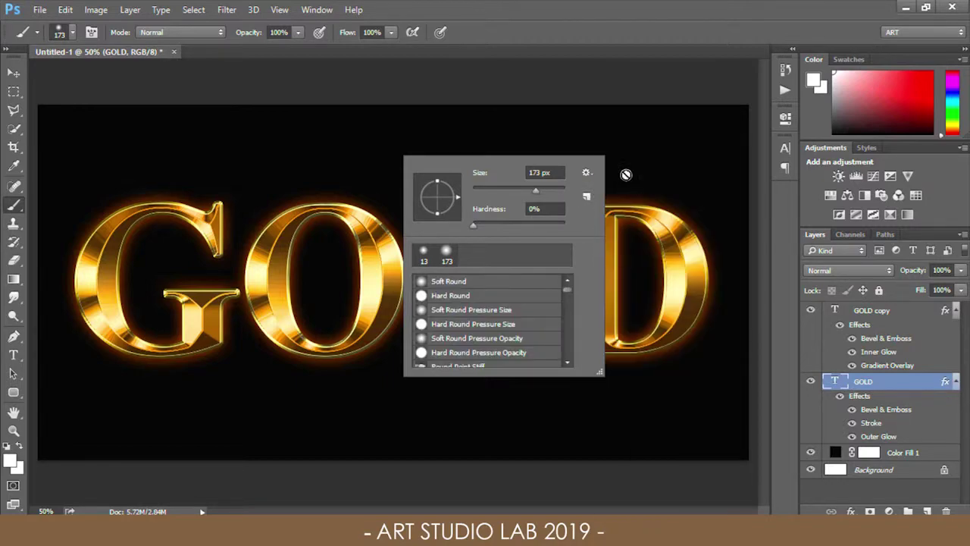
drag(568, 291, 570, 338)
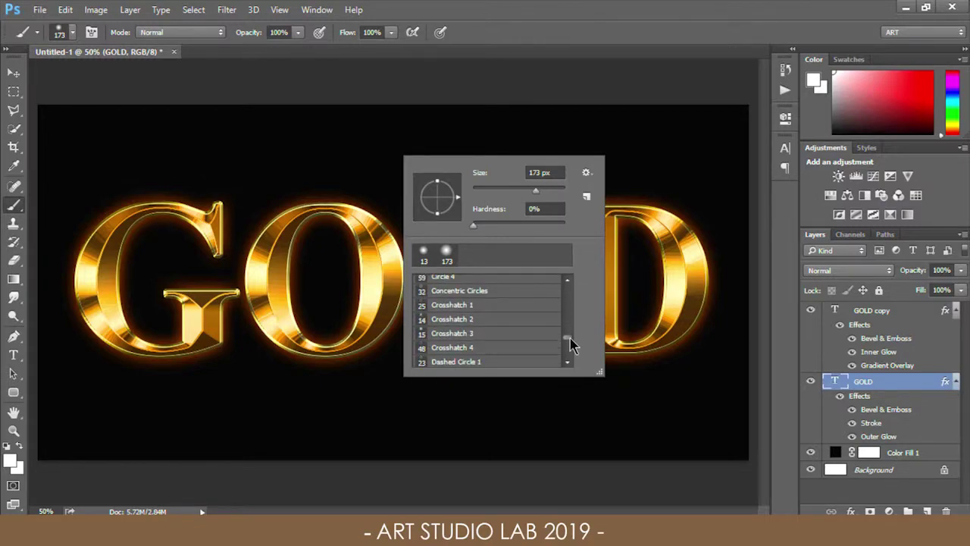
click(464, 350)
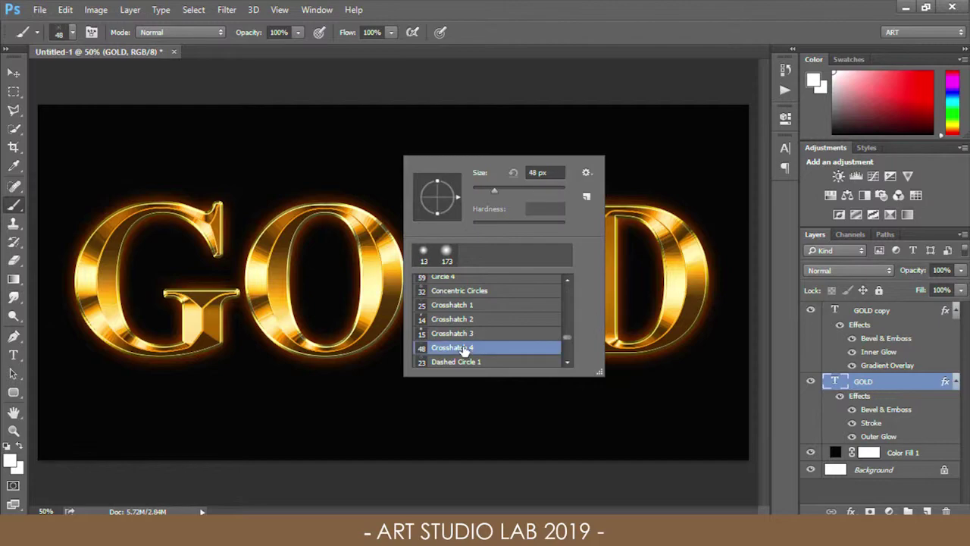
double_click(460, 353)
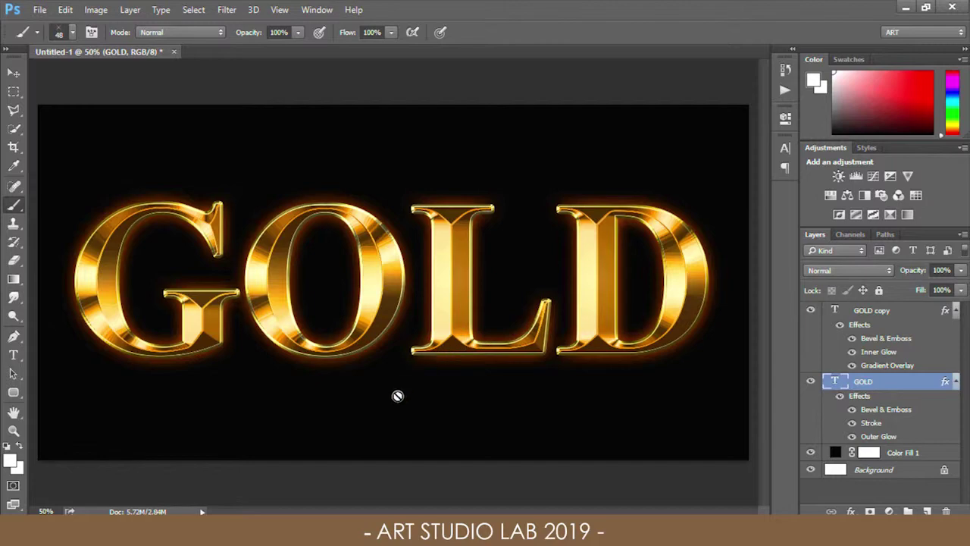
Step: Sample a pale gold from the letter O as the brush colour, and add a new layer above all the text layers
alt+click(294, 319)
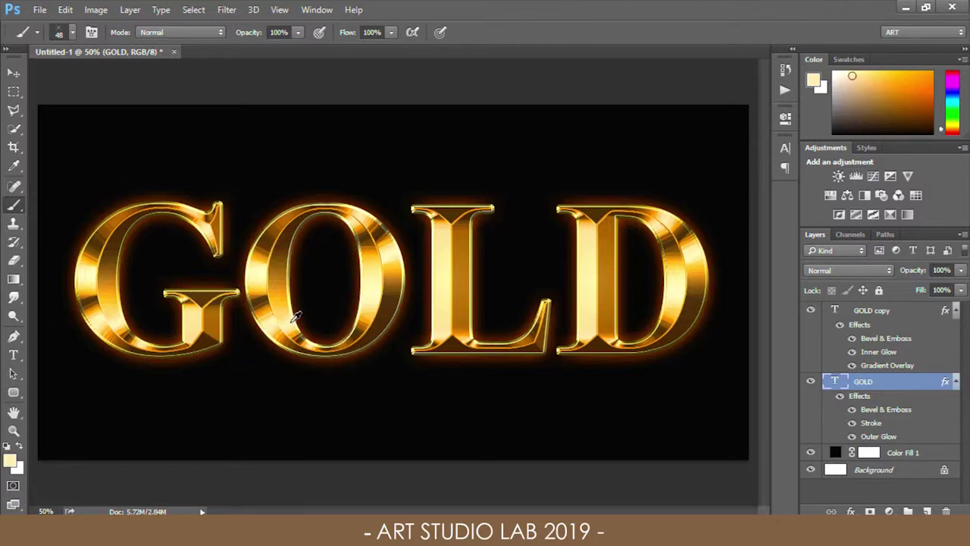
click(926, 511)
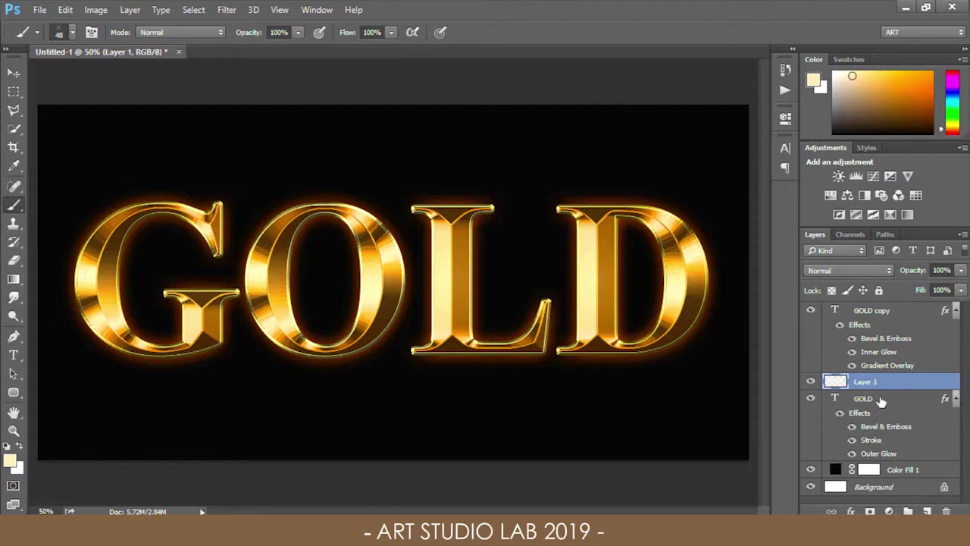
drag(895, 388, 906, 314)
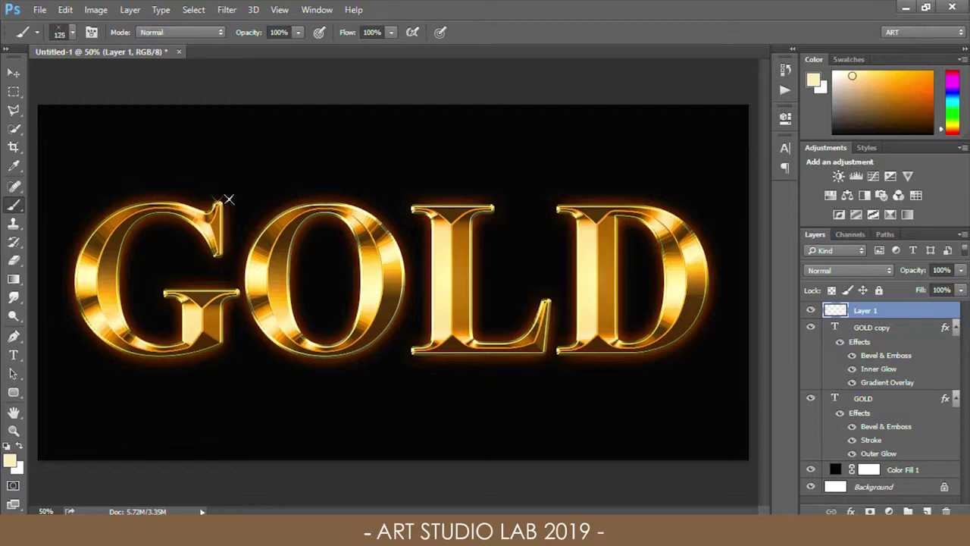
Step: Stamp sparkles with the brush at about 90 px on edges of the G, L and D, and reduce the brush to 70 px
key(bracketleft)
key(bracketleft)
key(bracketleft)
key(bracketright)
click(165, 292)
click(415, 351)
click(573, 204)
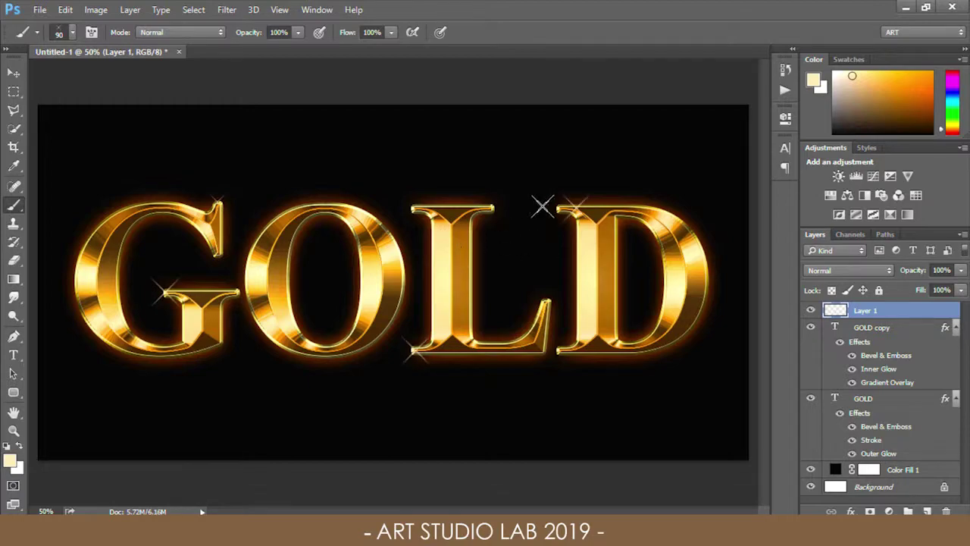
click(642, 348)
key(bracketleft)
key(bracketleft)
Step: Lower the opacity of the sparkle layer slightly
click(940, 271)
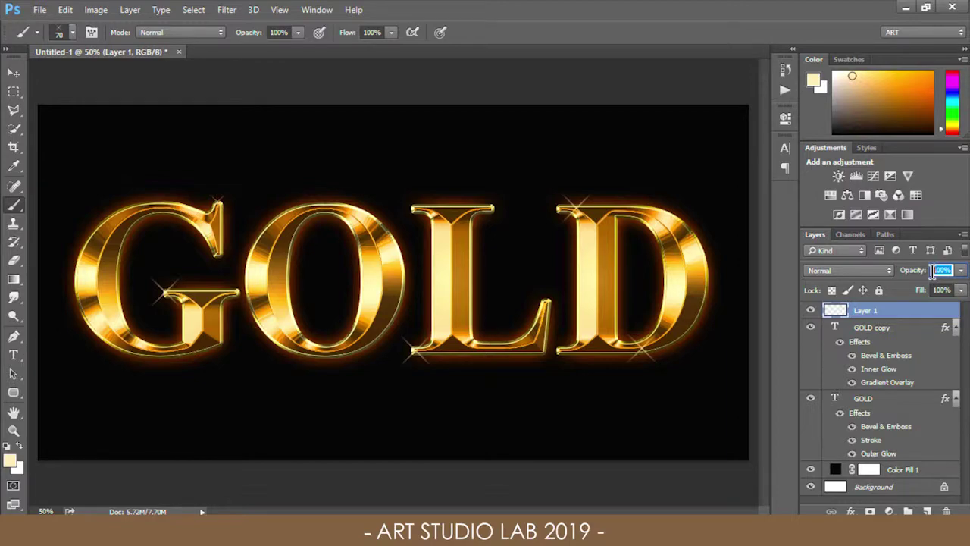
text(86)
key(Return)
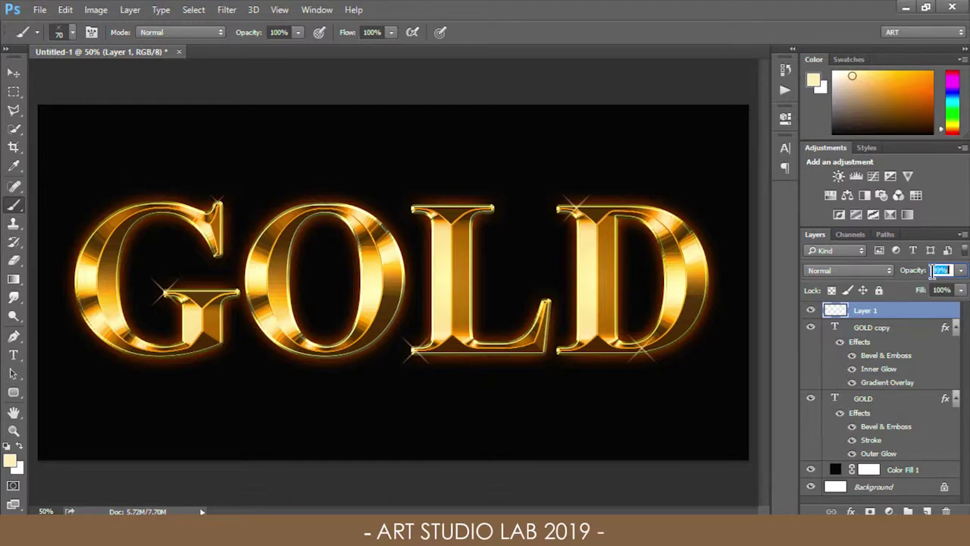